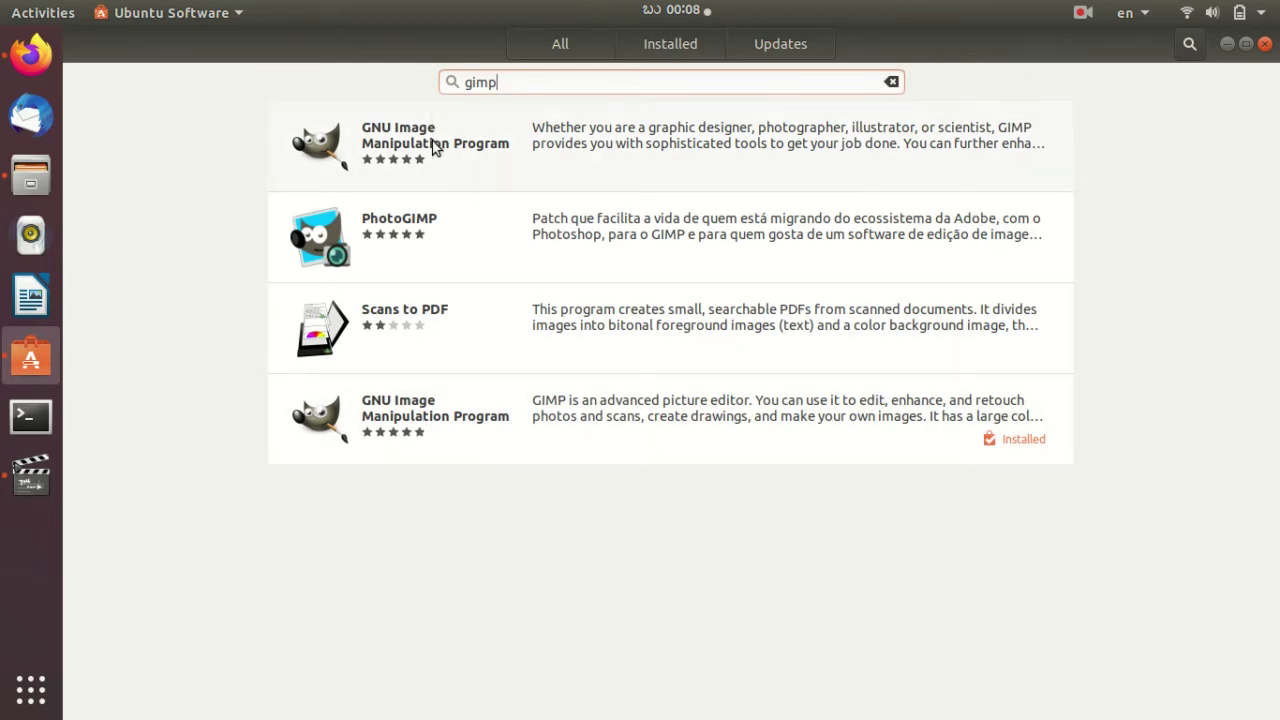
- Open the GNU Image Manipulation Program details page from the 'gimp' search results
{"action": "left_click", "coordinate": [424, 432]}
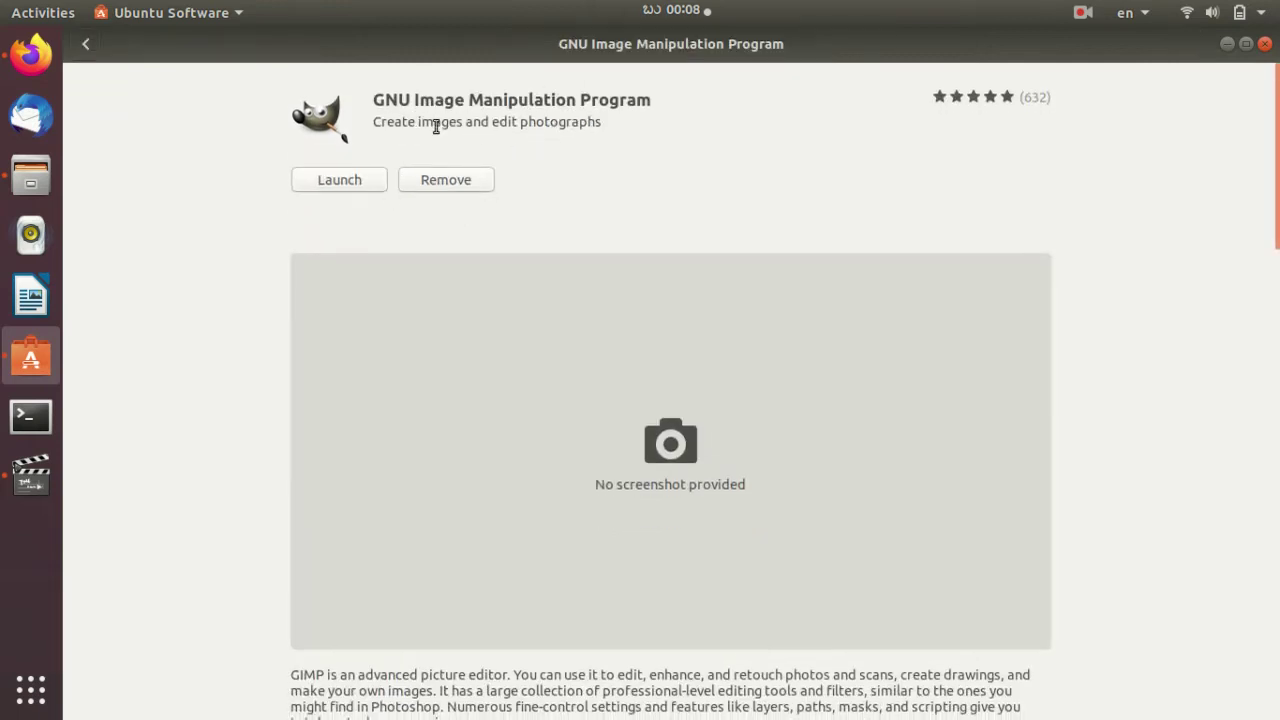
{"action": "left_click", "coordinate": [389, 189]}
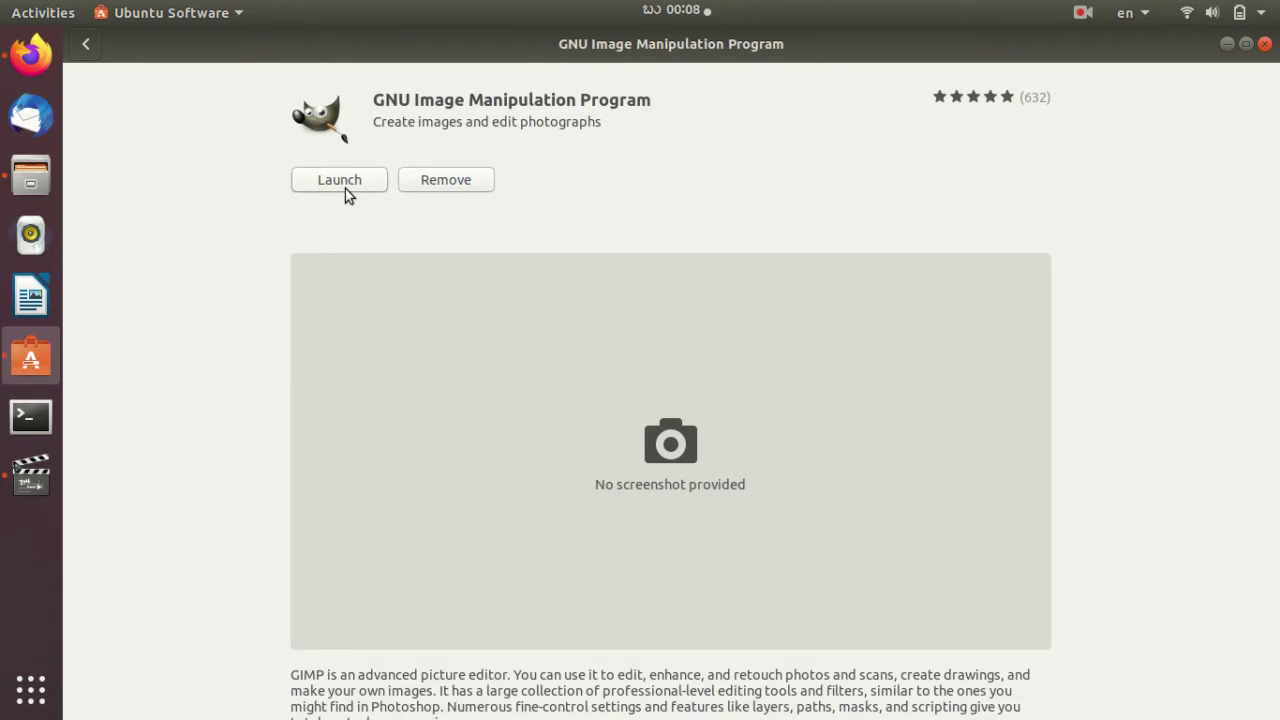
- Launch GIMP from Show Applications by searching 'gnu'
{"action": "left_click", "coordinate": [22, 705]}
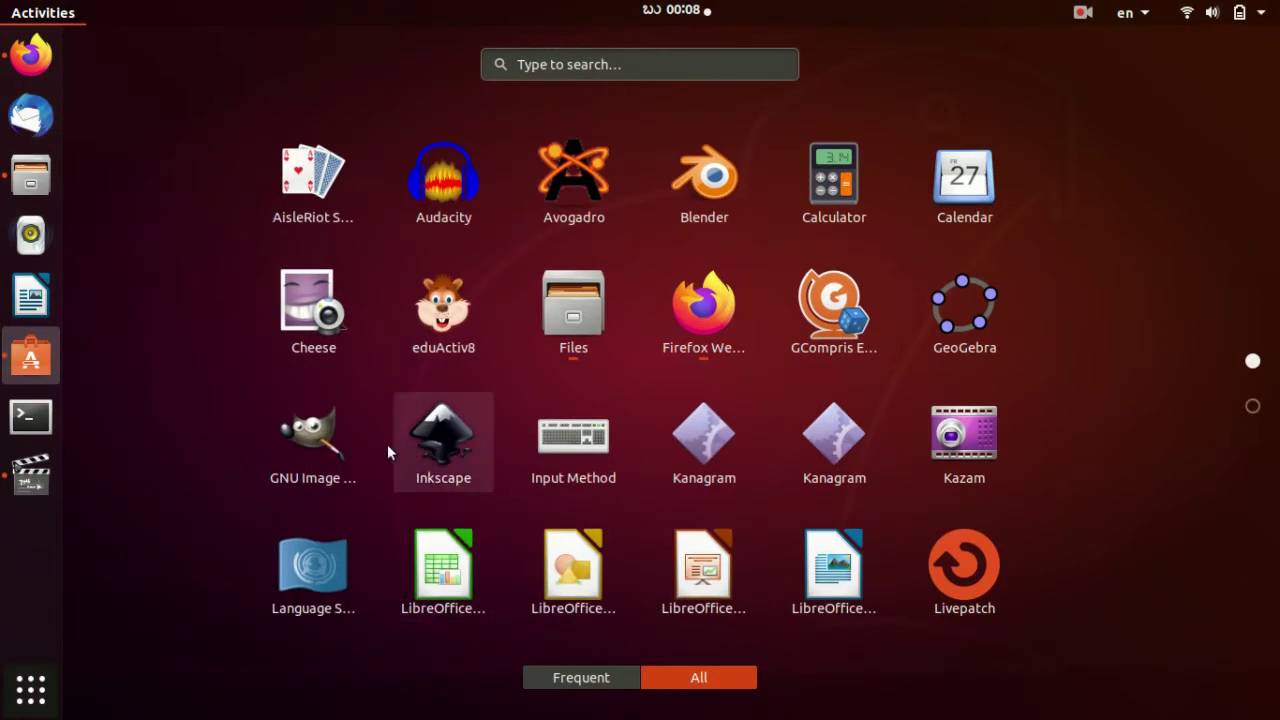
{"action": "left_click", "coordinate": [603, 78]}
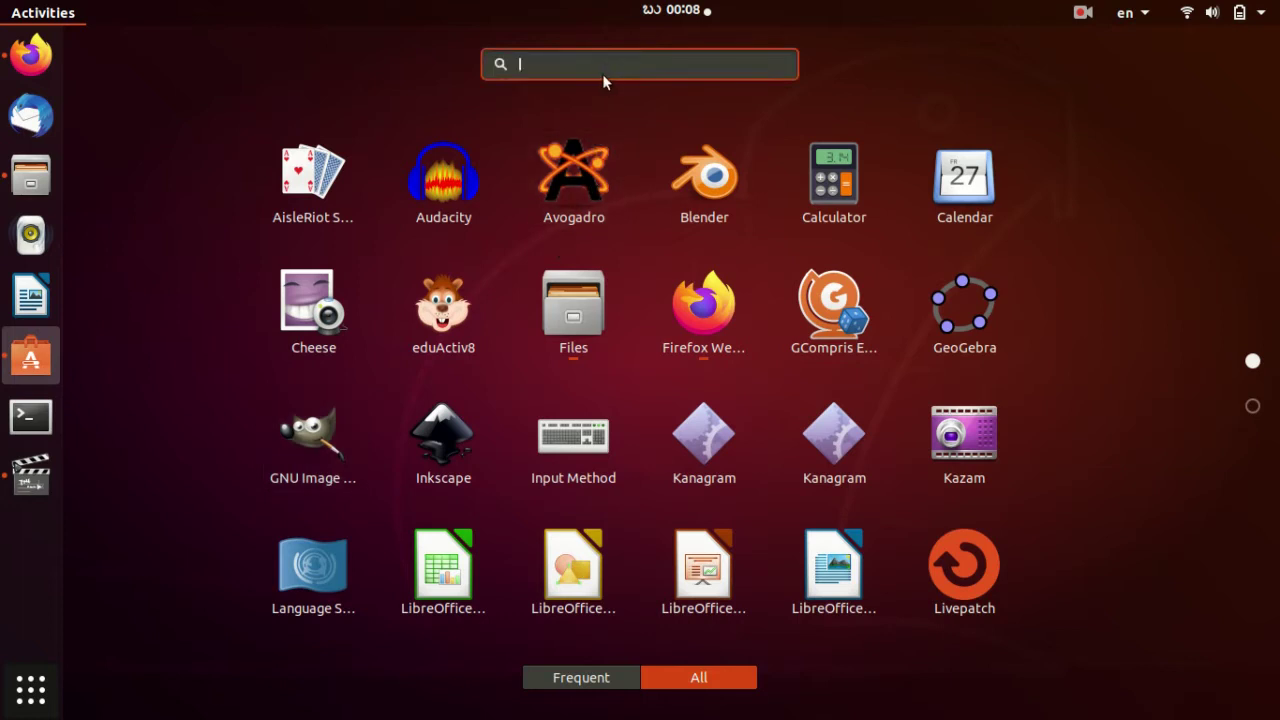
{"action": "type", "text": "gn"}
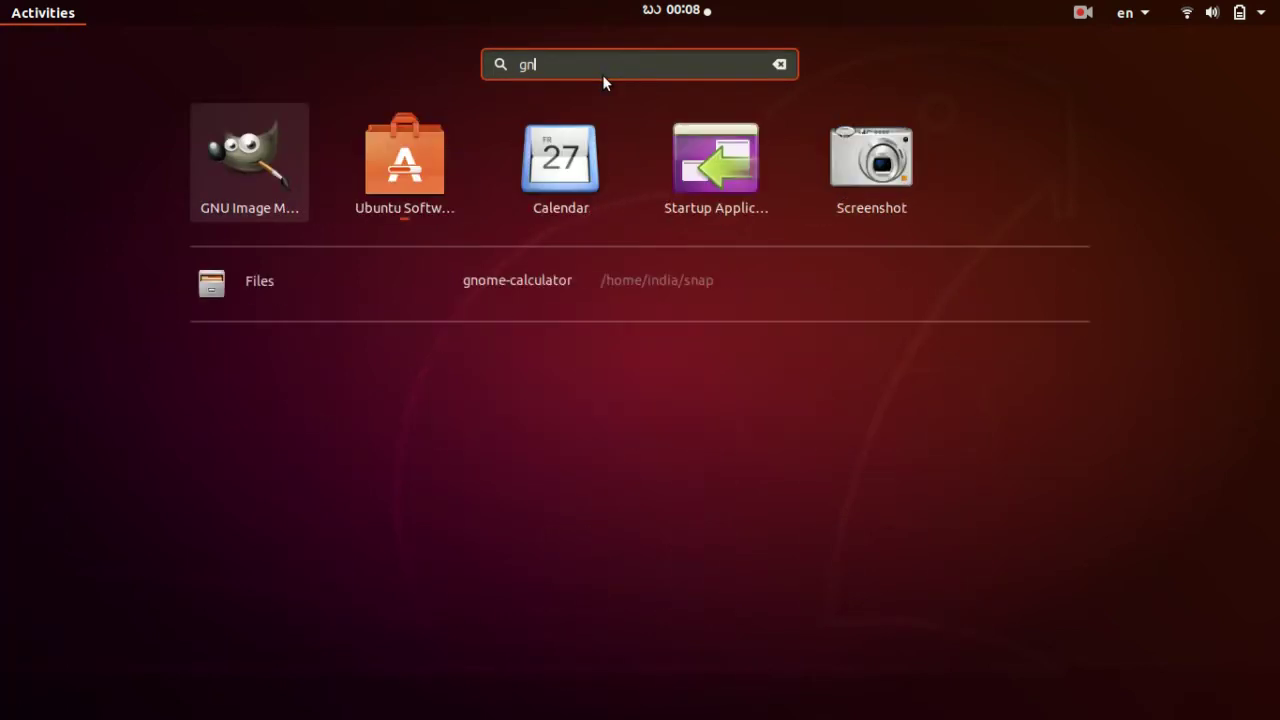
{"action": "type", "text": "u"}
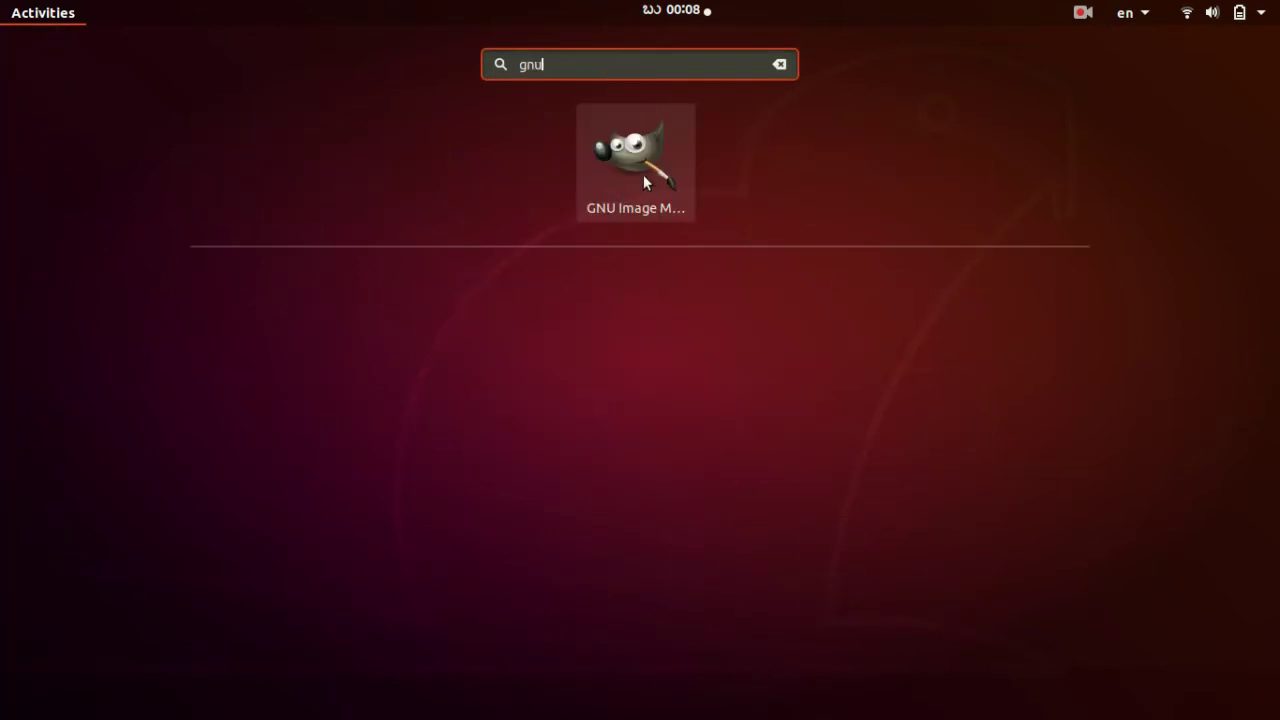
{"action": "left_click", "coordinate": [643, 176]}
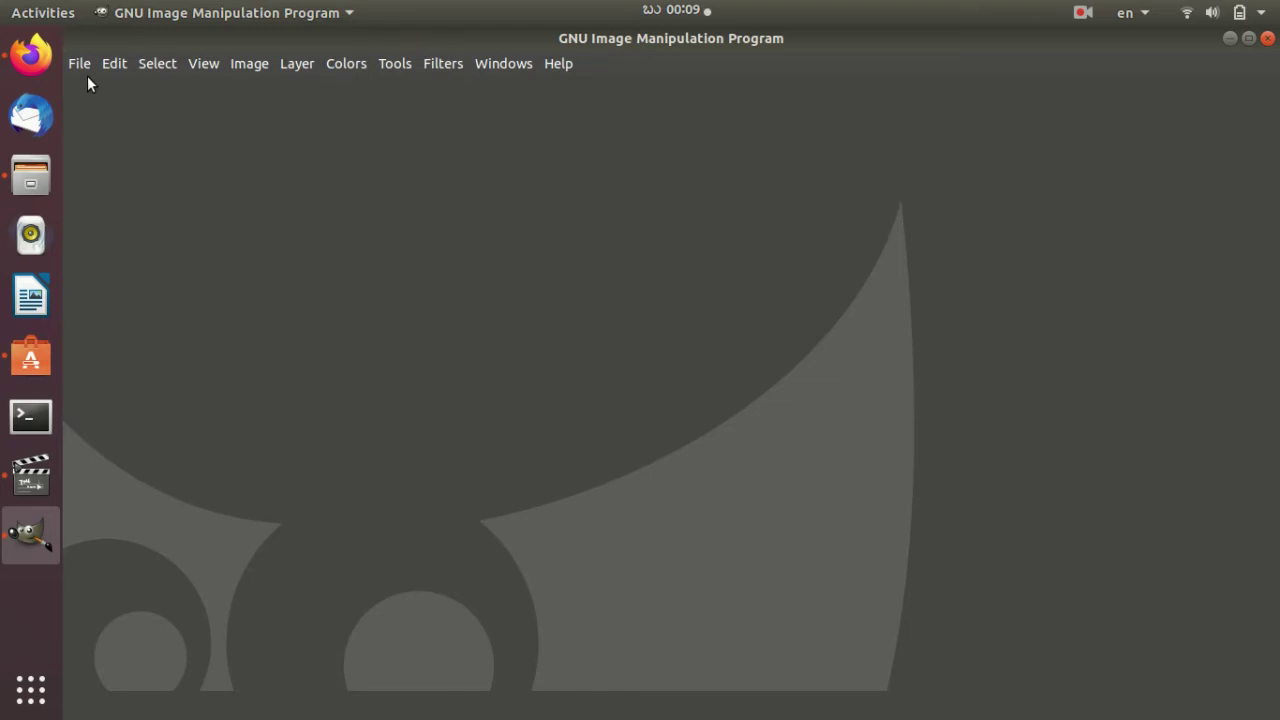
- Open a new toolbox and switch GIMP to Single-Window Mode
{"action": "left_click", "coordinate": [505, 66]}
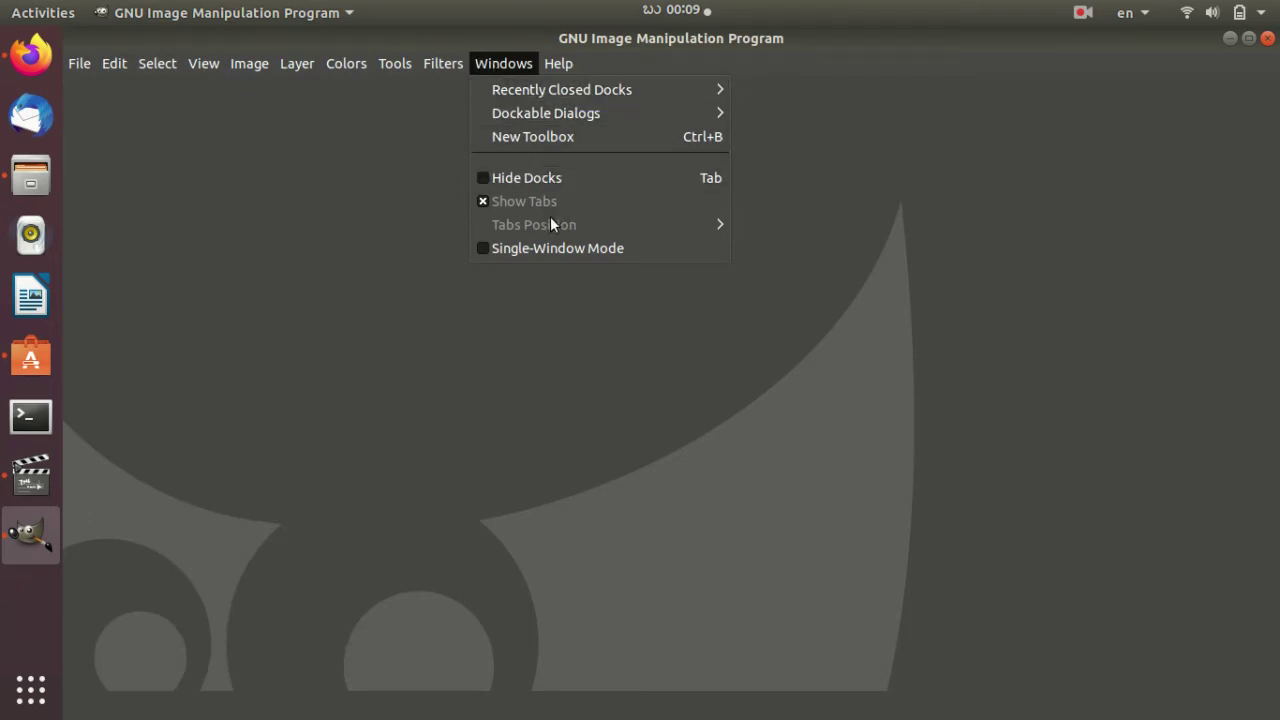
{"action": "left_click", "coordinate": [616, 138]}
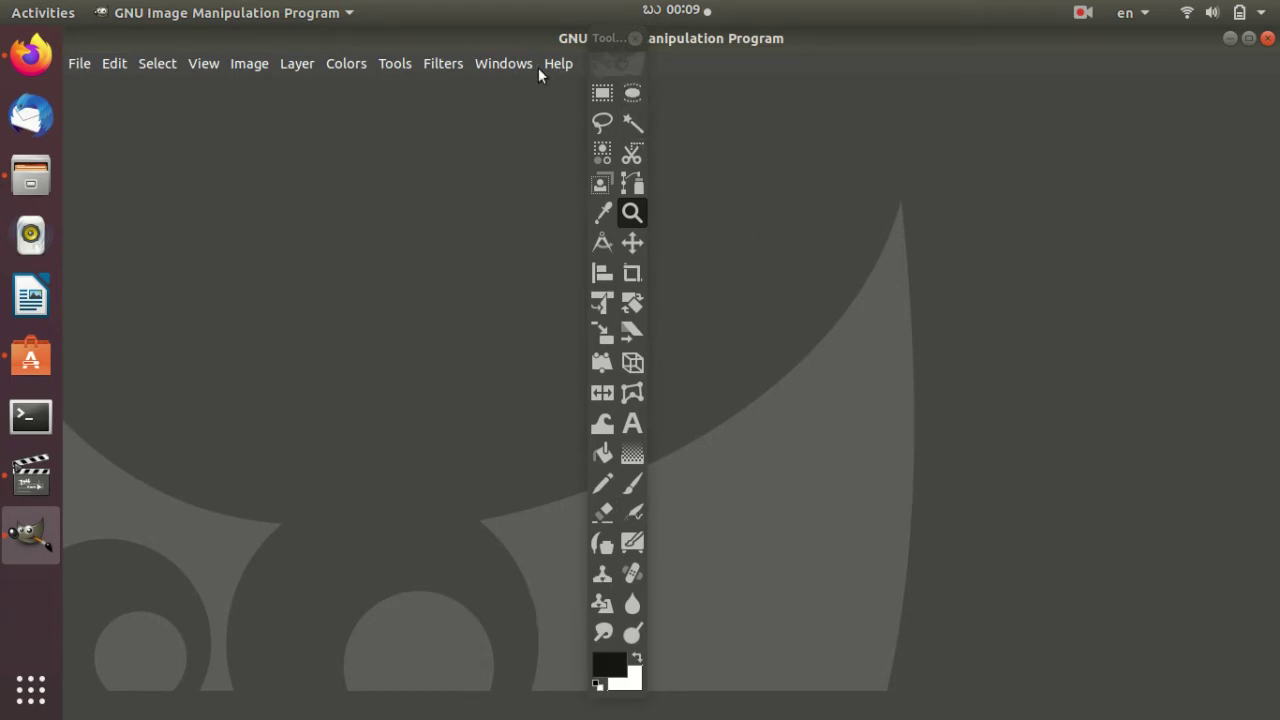
{"action": "left_click", "coordinate": [510, 66]}
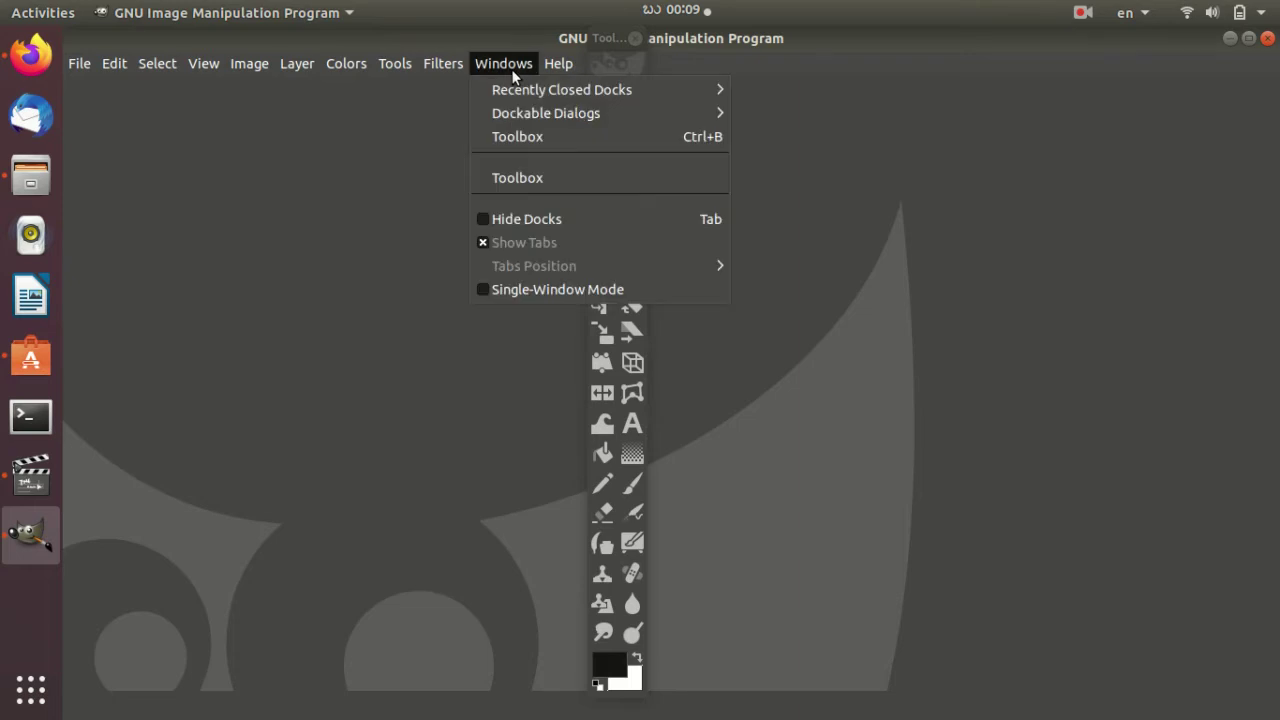
{"action": "left_click", "coordinate": [655, 288]}
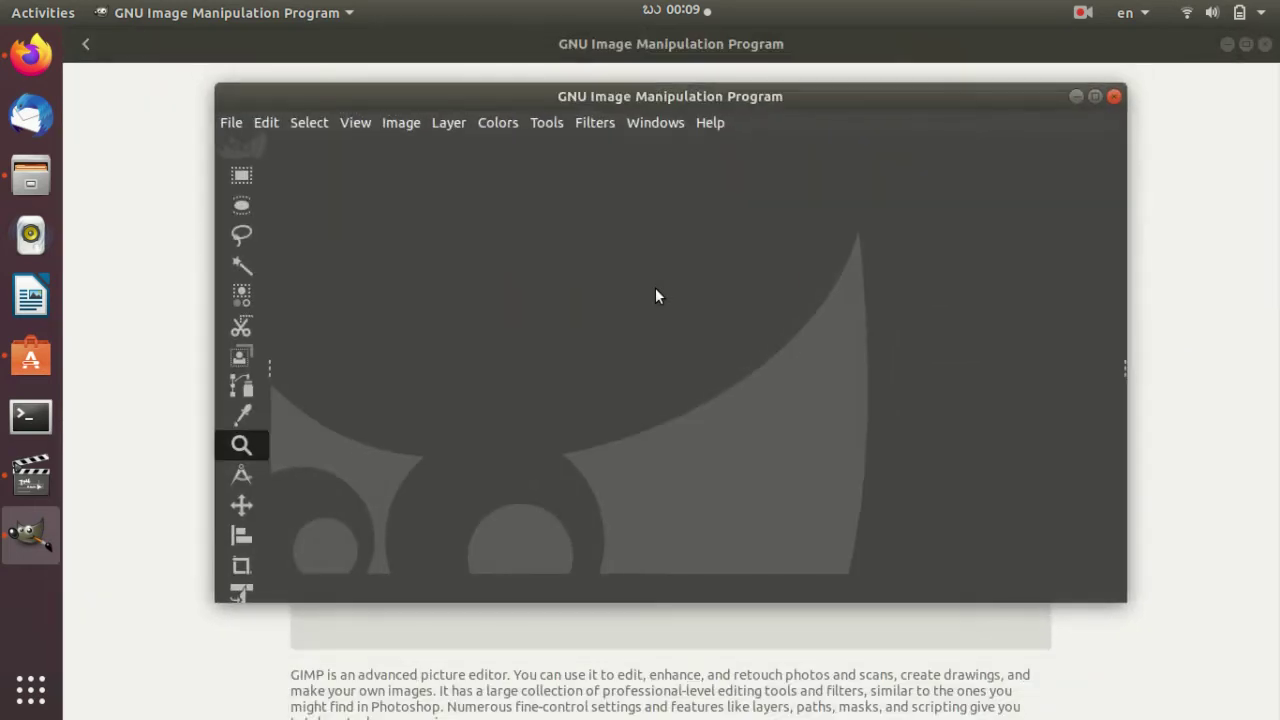
- Maximize the GIMP window and confirm Single-Window Mode is still enabled
{"action": "left_click", "coordinate": [1094, 96]}
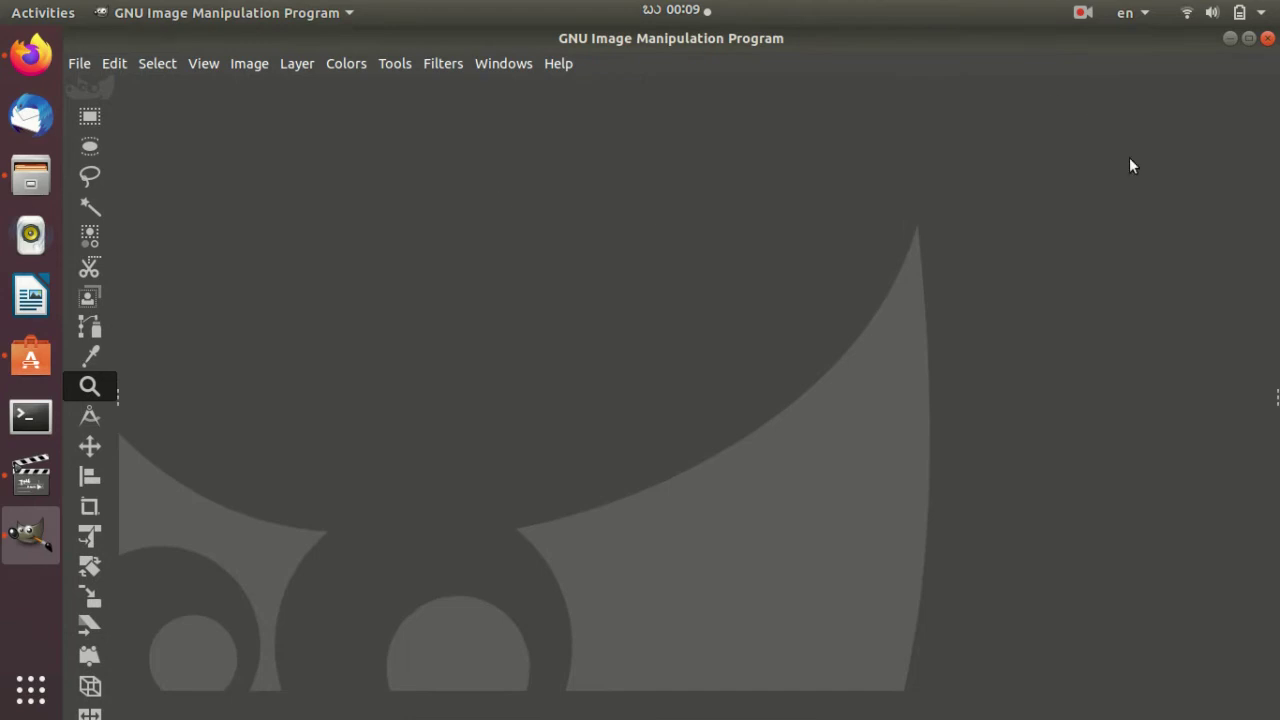
{"action": "left_click", "coordinate": [1248, 38]}
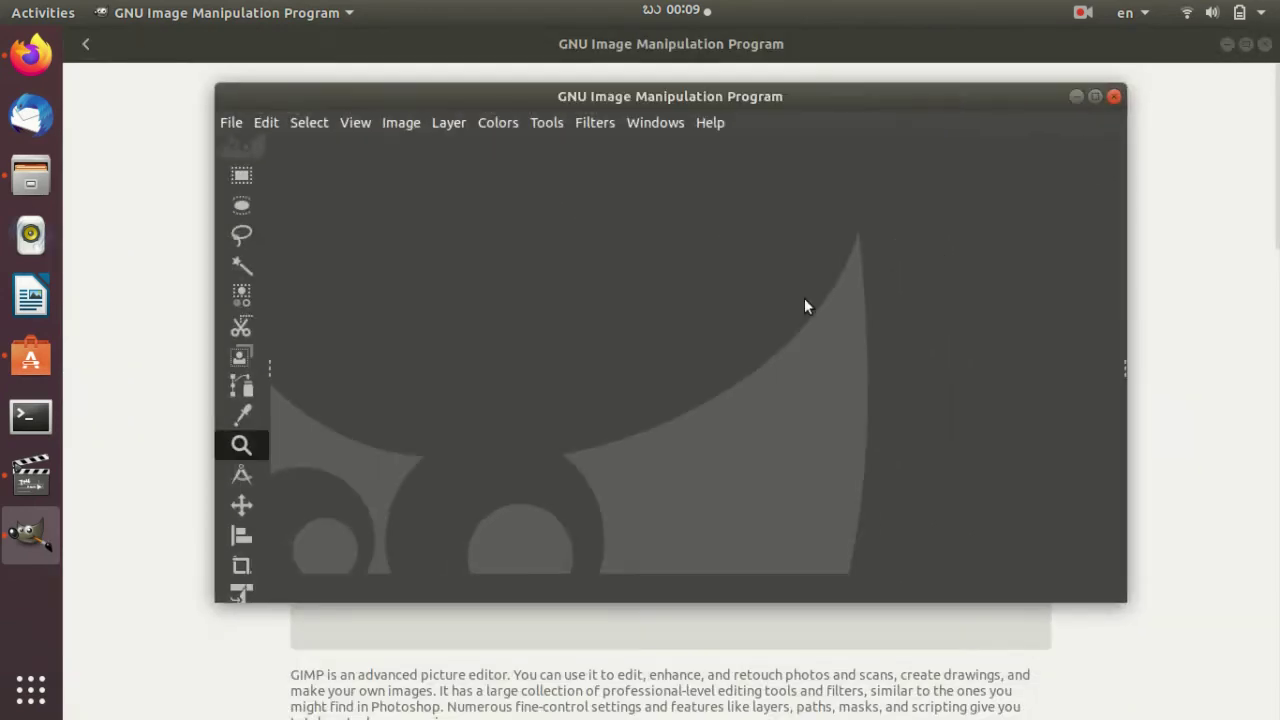
{"action": "left_click", "coordinate": [1095, 97]}
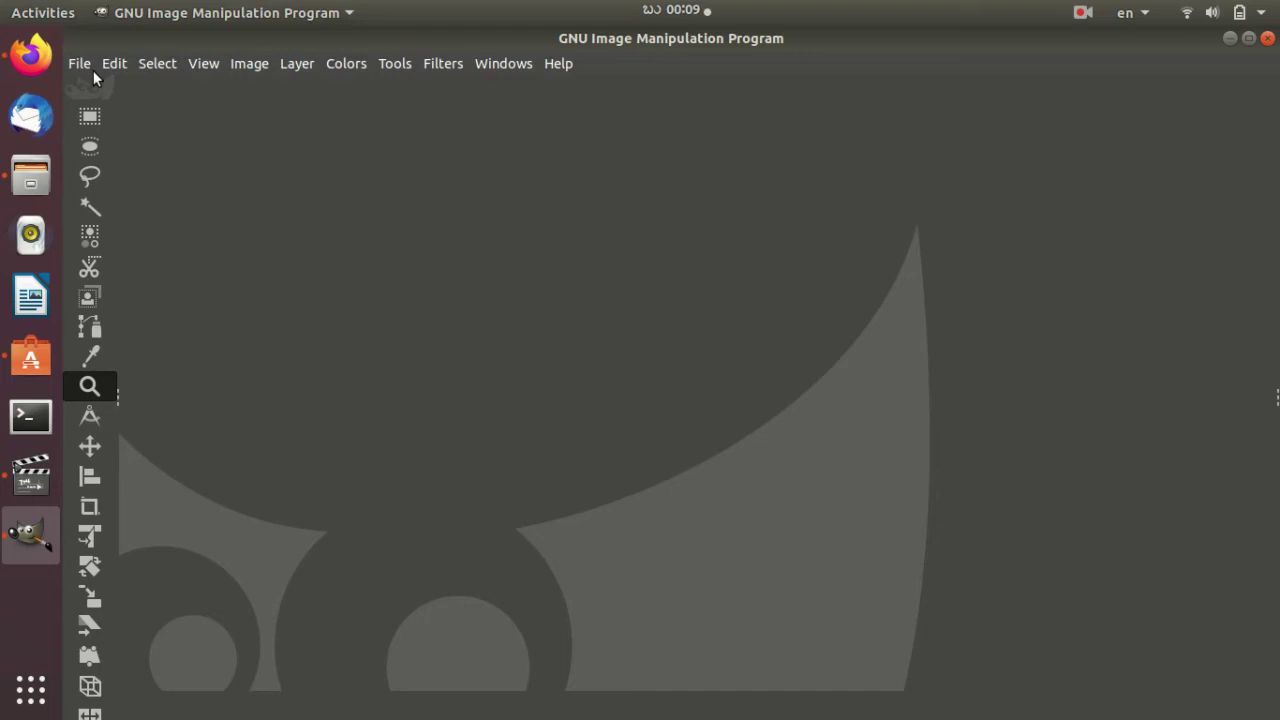
{"action": "left_click", "coordinate": [504, 62]}
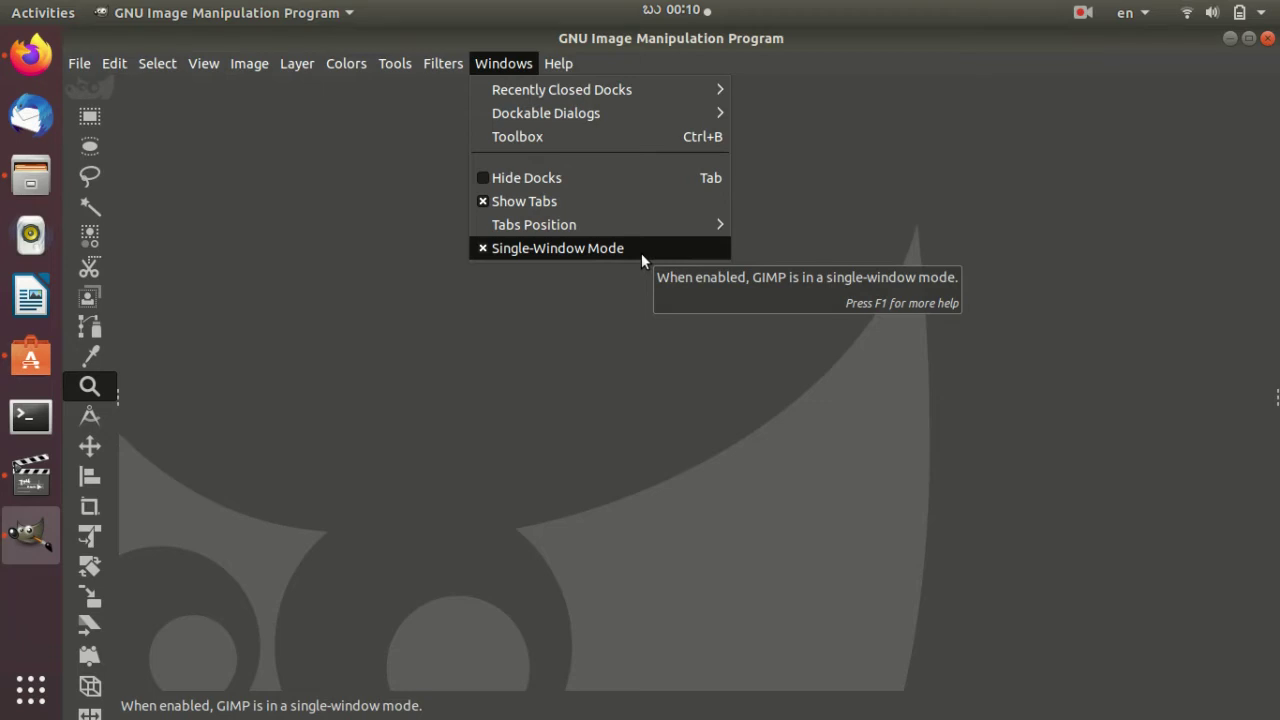
{"action": "left_click", "coordinate": [283, 258]}
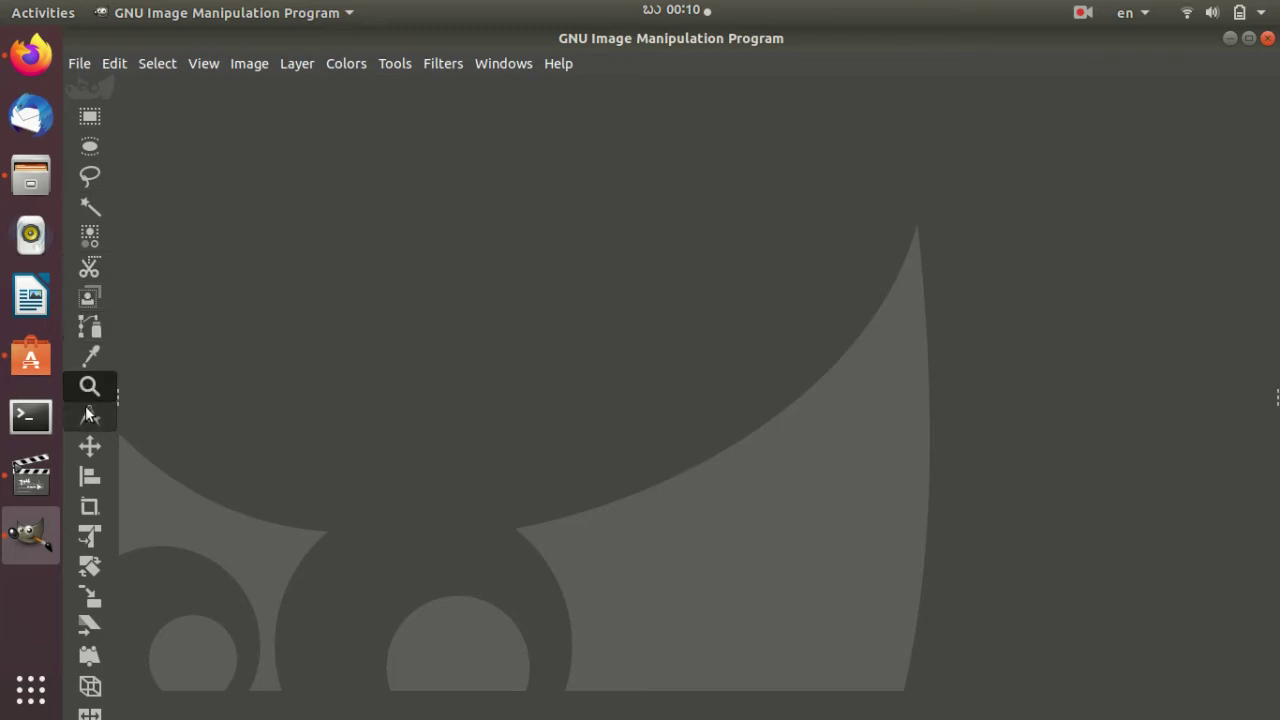
- Create a new 1920×1080 image, keeping pixels as the unit
{"action": "left_click", "coordinate": [83, 67]}
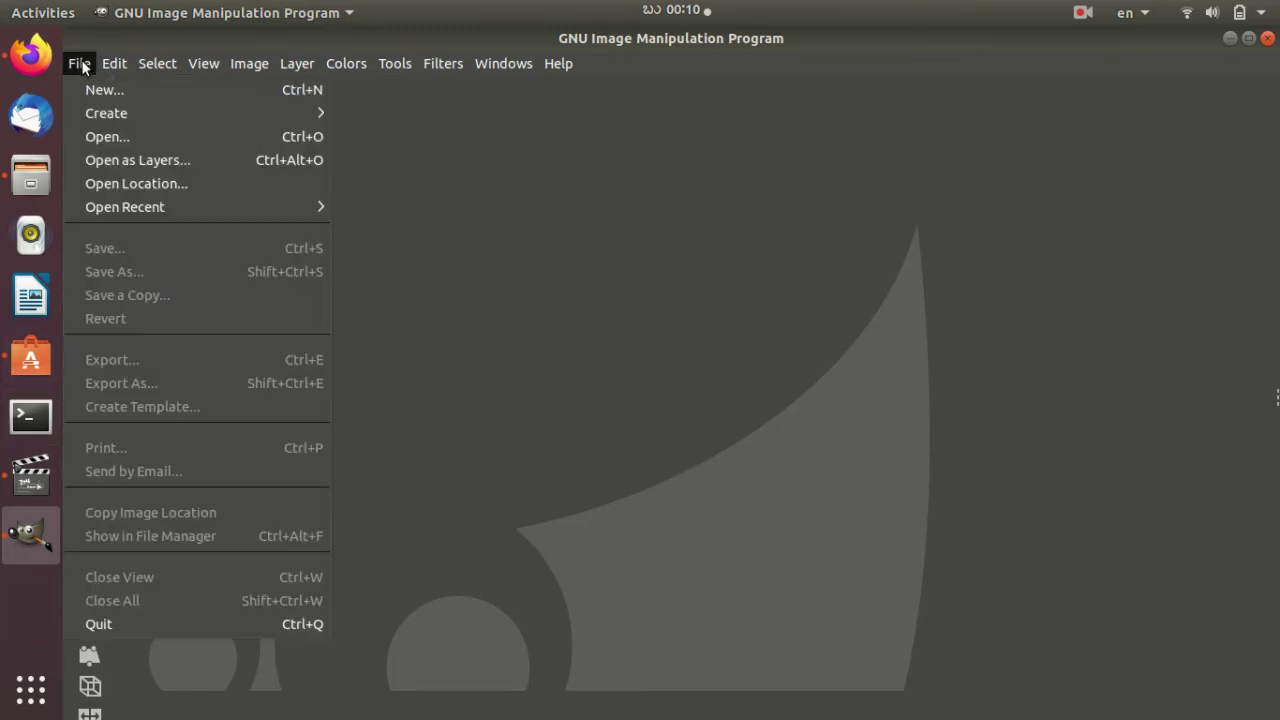
{"action": "left_click", "coordinate": [221, 90]}
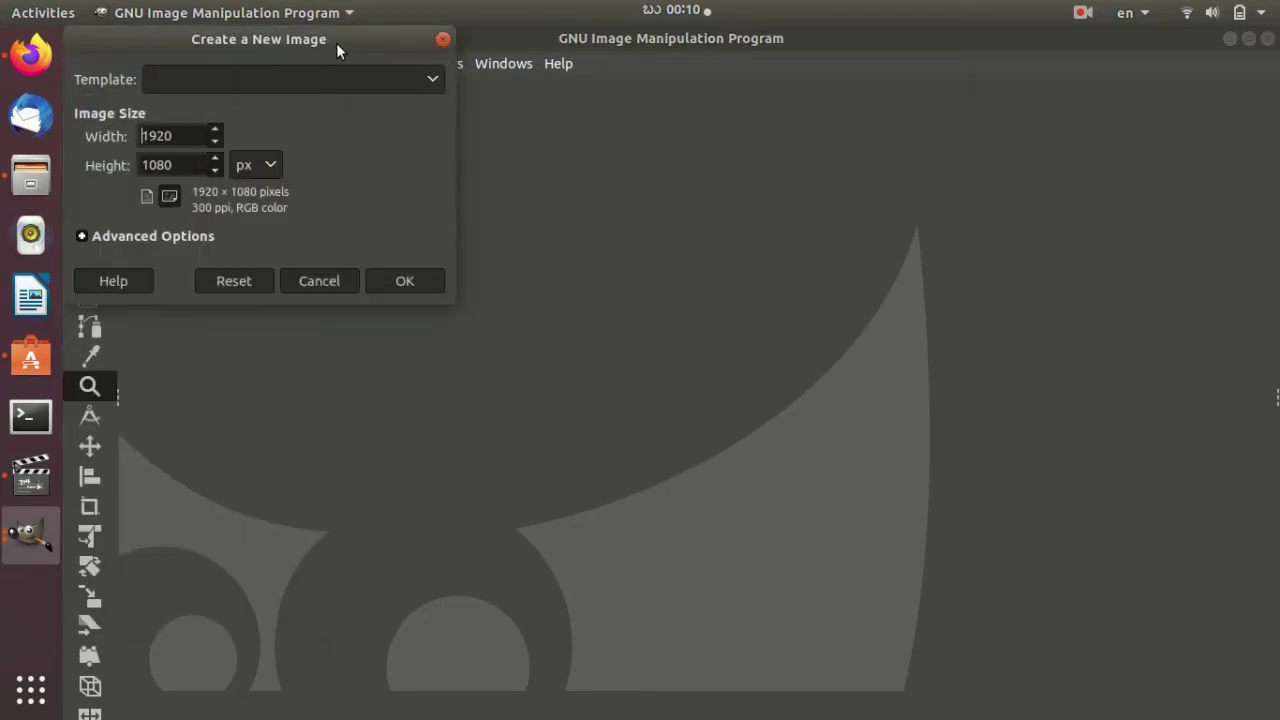
{"action": "left_click_drag", "start_coordinate": [336, 43], "coordinate": [425, 110]}
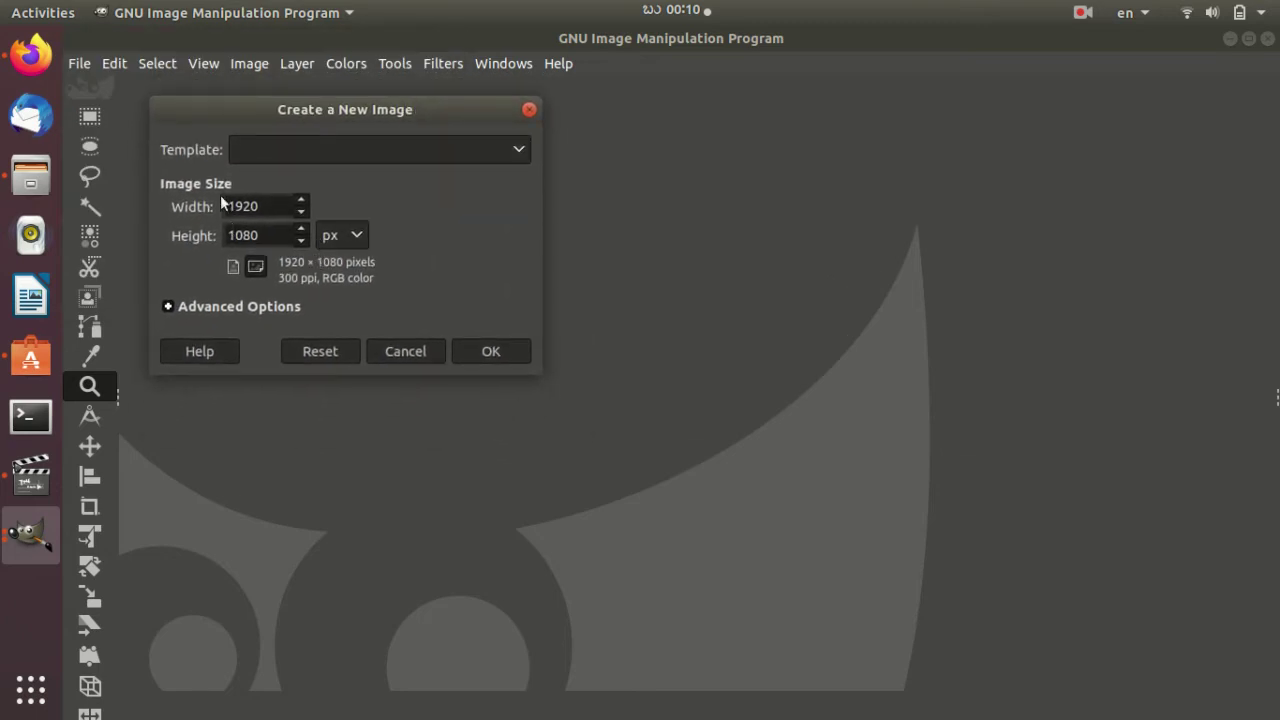
{"action": "left_click", "coordinate": [342, 235]}
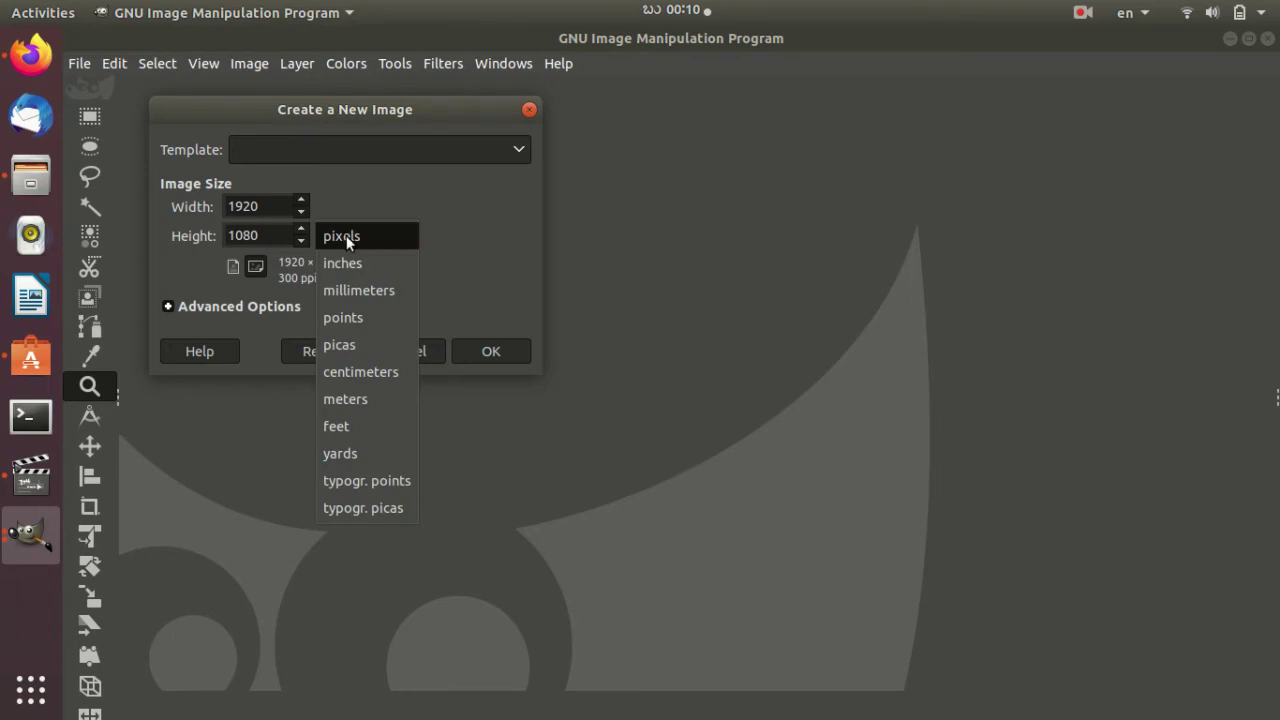
{"action": "left_click", "coordinate": [346, 235]}
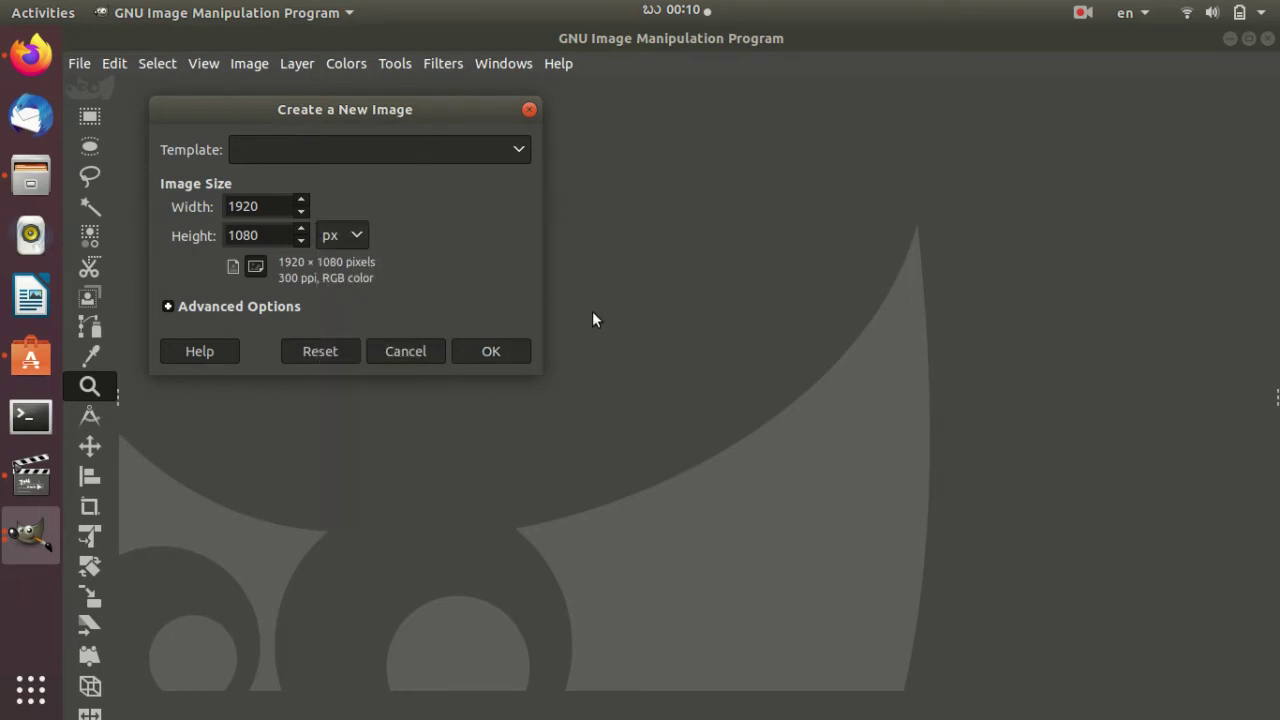
{"action": "left_click", "coordinate": [493, 353]}
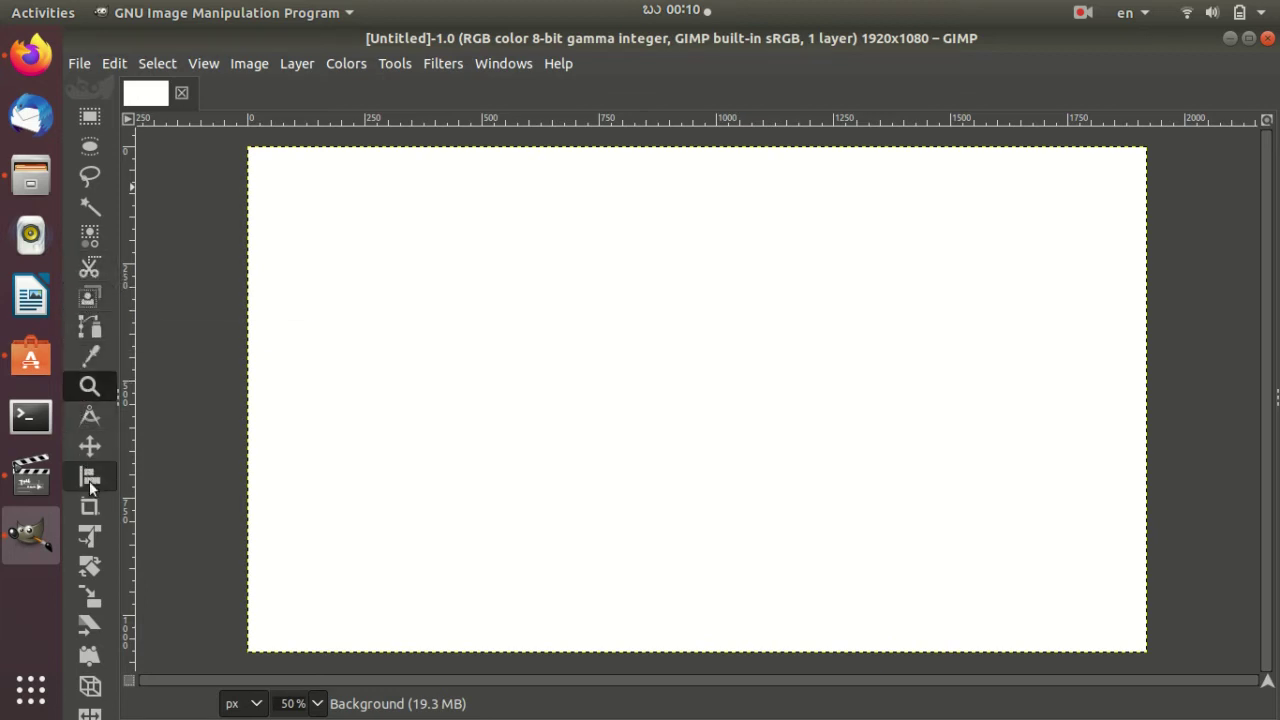
- Widen the toolbox and paint a thick black wavy Paintbrush stroke across the canvas top
{"action": "left_click", "coordinate": [91, 387]}
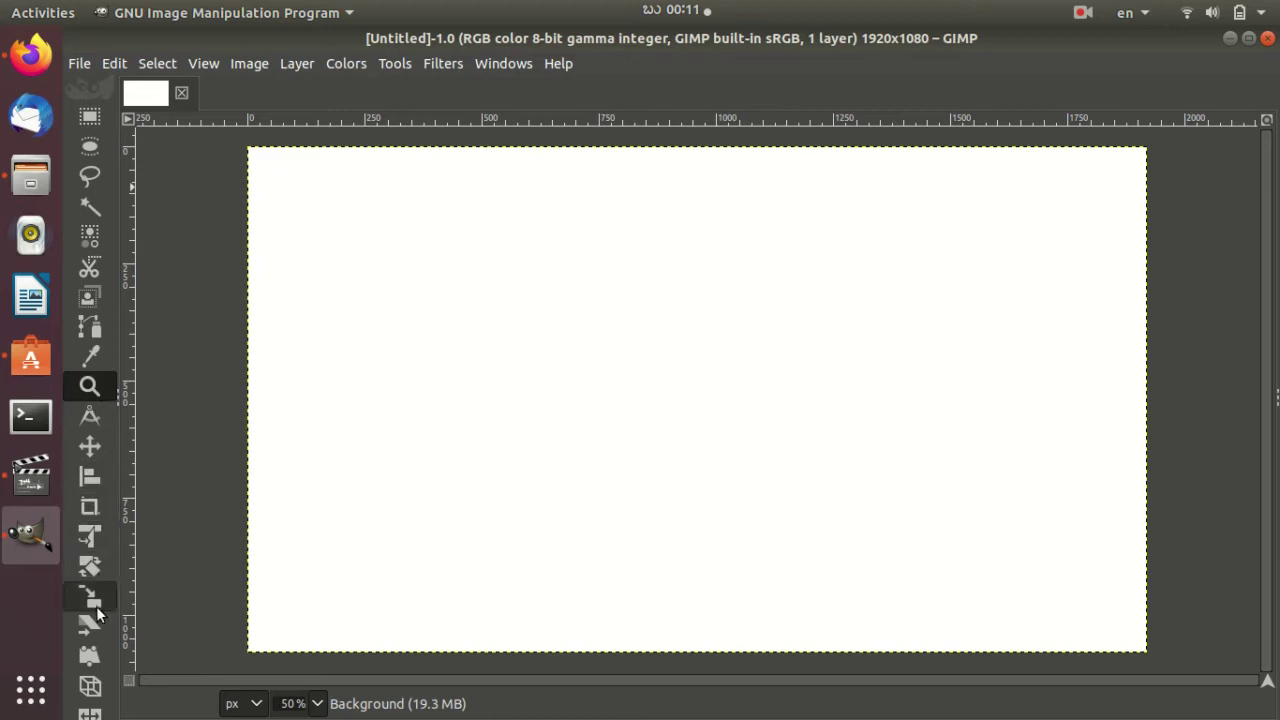
{"action": "left_click_drag", "start_coordinate": [119, 585], "coordinate": [257, 581]}
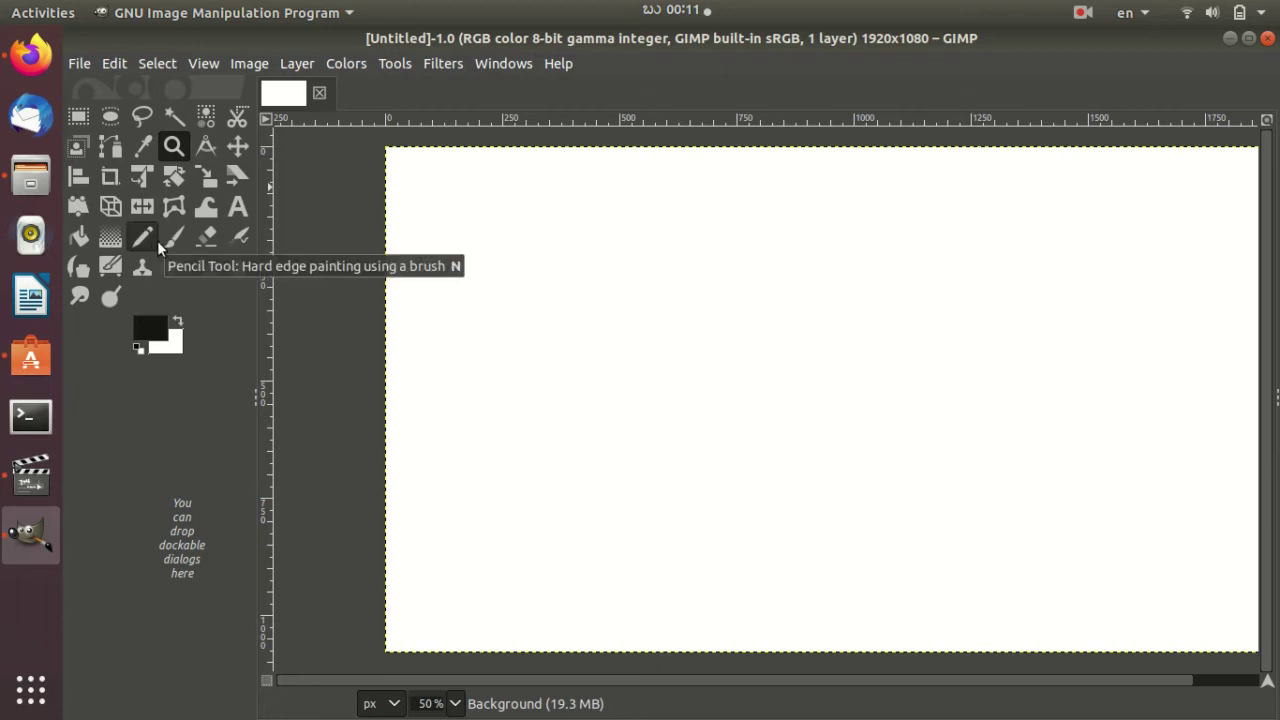
{"action": "left_click", "coordinate": [174, 237]}
{"action": "mouse_move", "coordinate": [519, 252]}
{"action": "left_mouse_down"}
{"action": "mouse_move", "coordinate": [557, 334]}
{"action": "mouse_move", "coordinate": [623, 277]}
{"action": "mouse_move", "coordinate": [726, 243]}
{"action": "mouse_move", "coordinate": [766, 357]}
{"action": "mouse_move", "coordinate": [837, 320]}
{"action": "mouse_move", "coordinate": [877, 243]}
{"action": "mouse_move", "coordinate": [967, 234]}
{"action": "mouse_move", "coordinate": [1031, 366]}
{"action": "mouse_move", "coordinate": [1118, 224]}
{"action": "left_mouse_up"}
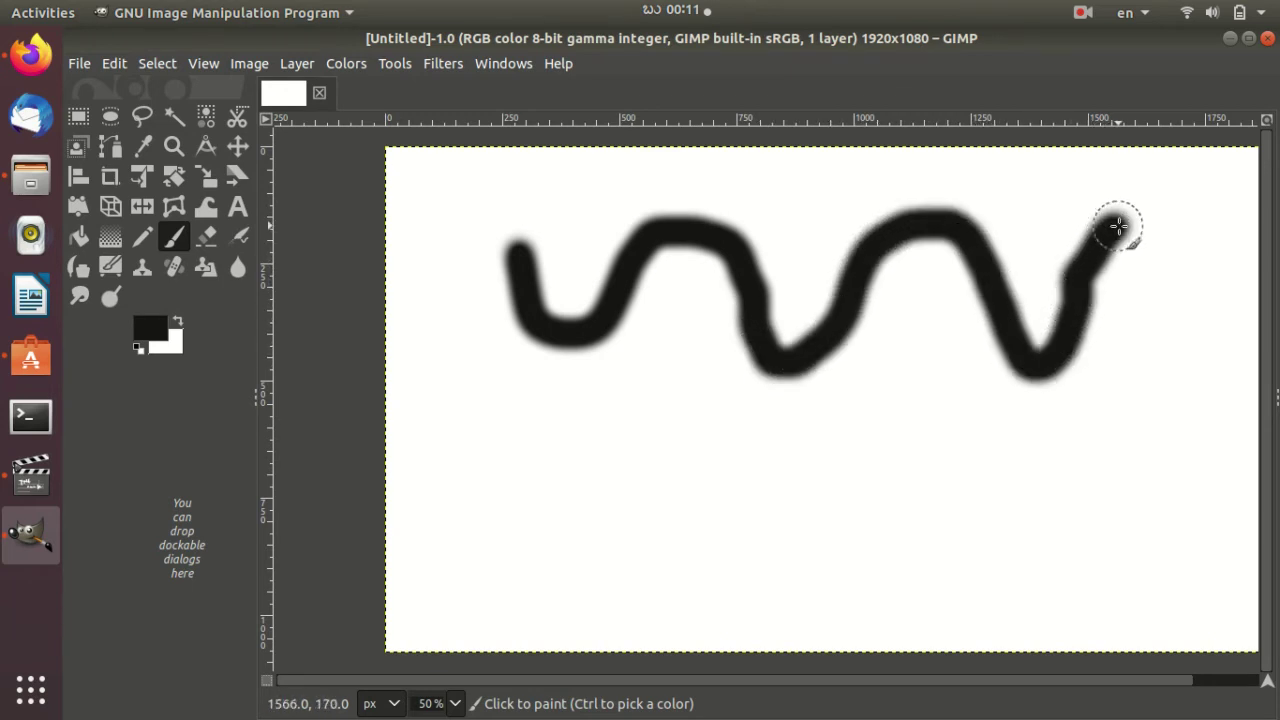
{"action": "double_click", "coordinate": [180, 240]}
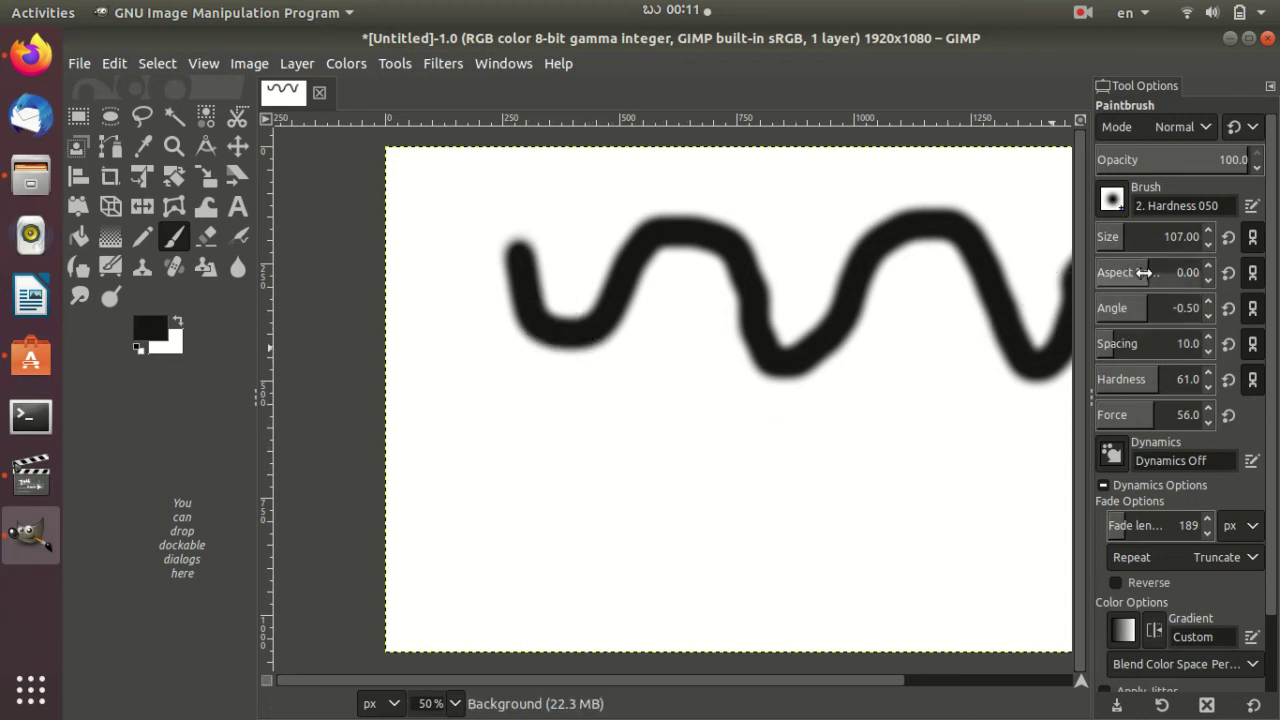
- Enlarge the paintbrush, raise hardness to 62, and paint several more strokes
{"action": "left_click", "coordinate": [1210, 227]}
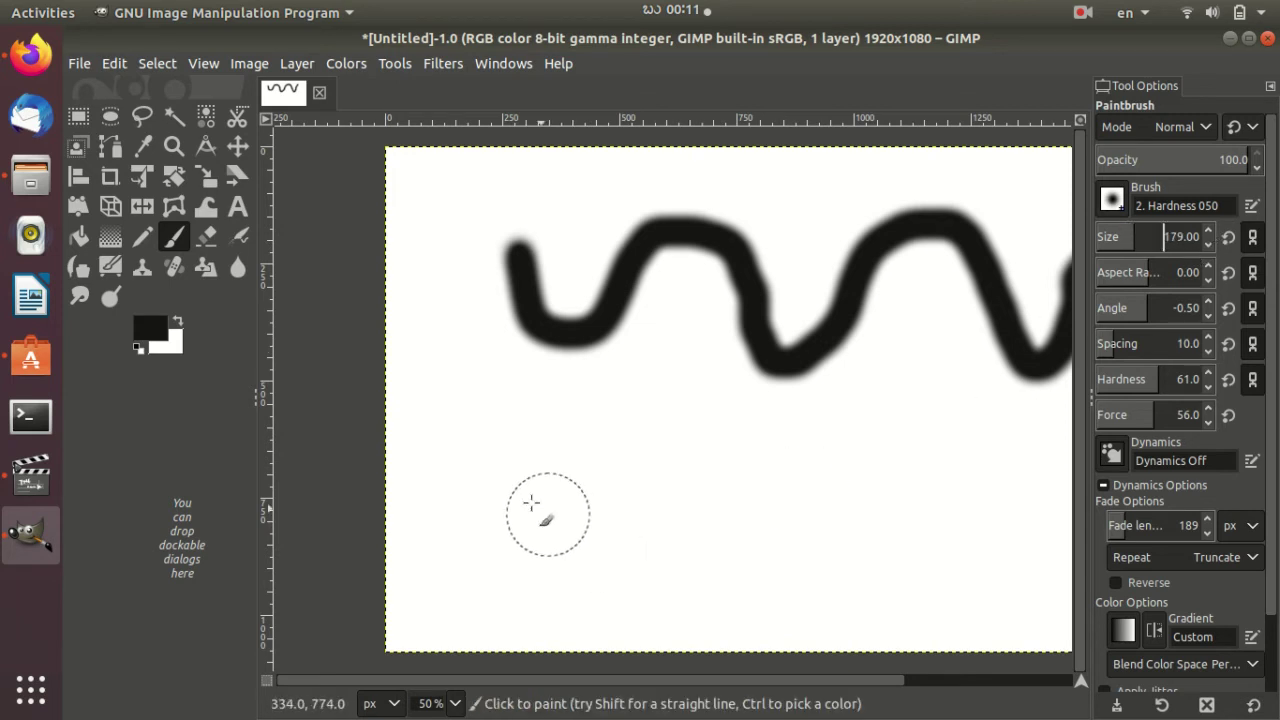
{"action": "mouse_move", "coordinate": [517, 453]}
{"action": "left_mouse_down"}
{"action": "mouse_move", "coordinate": [660, 503]}
{"action": "mouse_move", "coordinate": [771, 486]}
{"action": "mouse_move", "coordinate": [891, 517]}
{"action": "mouse_move", "coordinate": [923, 489]}
{"action": "mouse_move", "coordinate": [940, 385]}
{"action": "left_mouse_up"}
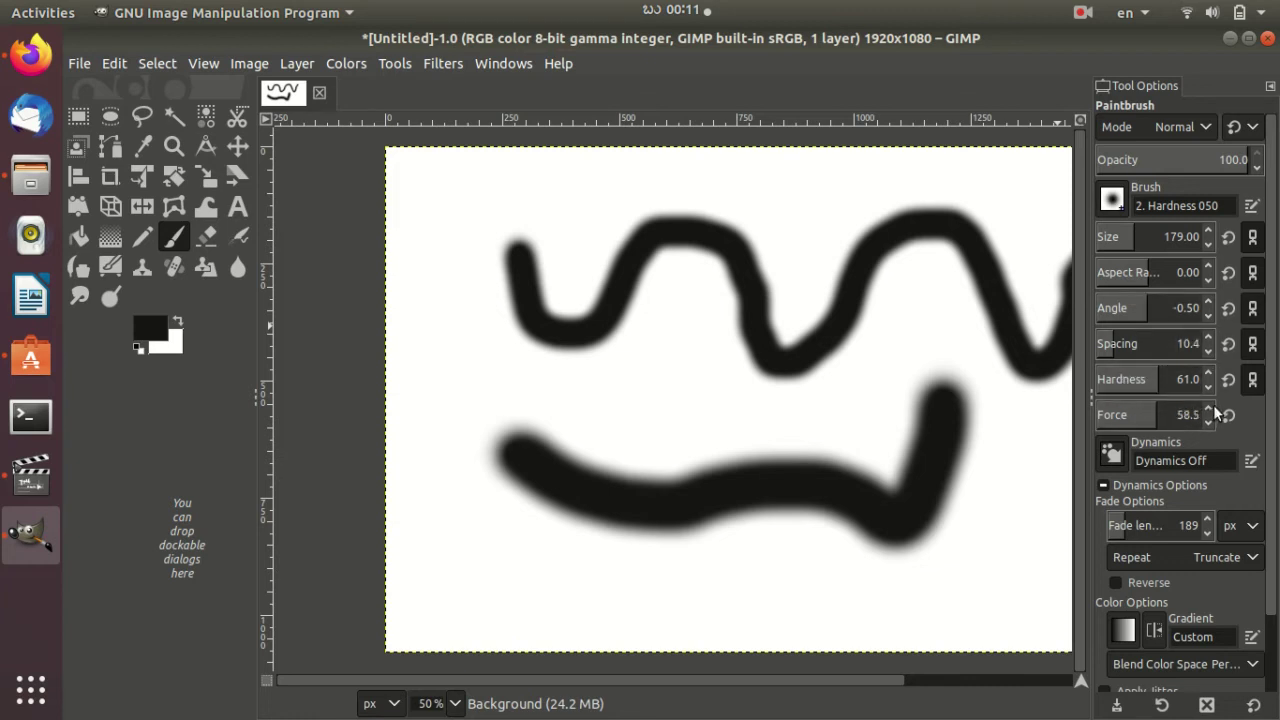
{"action": "mouse_move", "coordinate": [749, 606]}
{"action": "left_mouse_down"}
{"action": "mouse_move", "coordinate": [463, 447]}
{"action": "mouse_move", "coordinate": [461, 224]}
{"action": "left_mouse_up"}
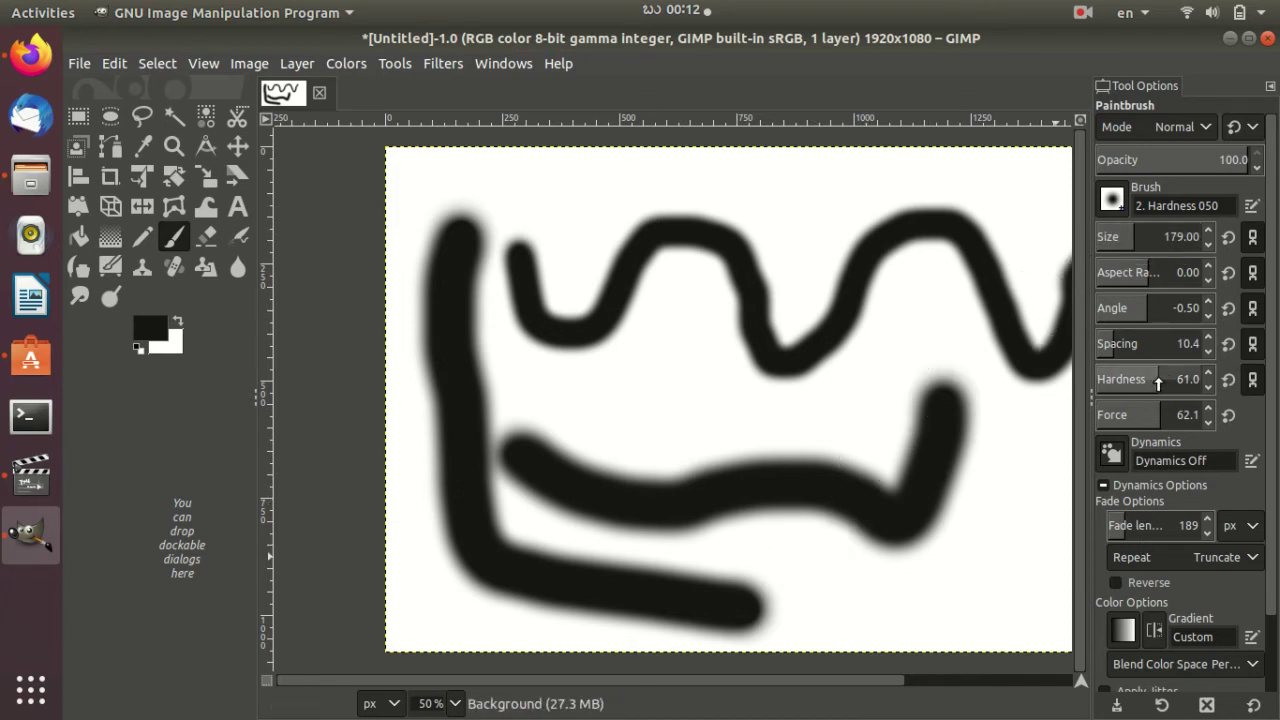
{"action": "left_click_drag", "start_coordinate": [1154, 383], "coordinate": [1168, 379]}
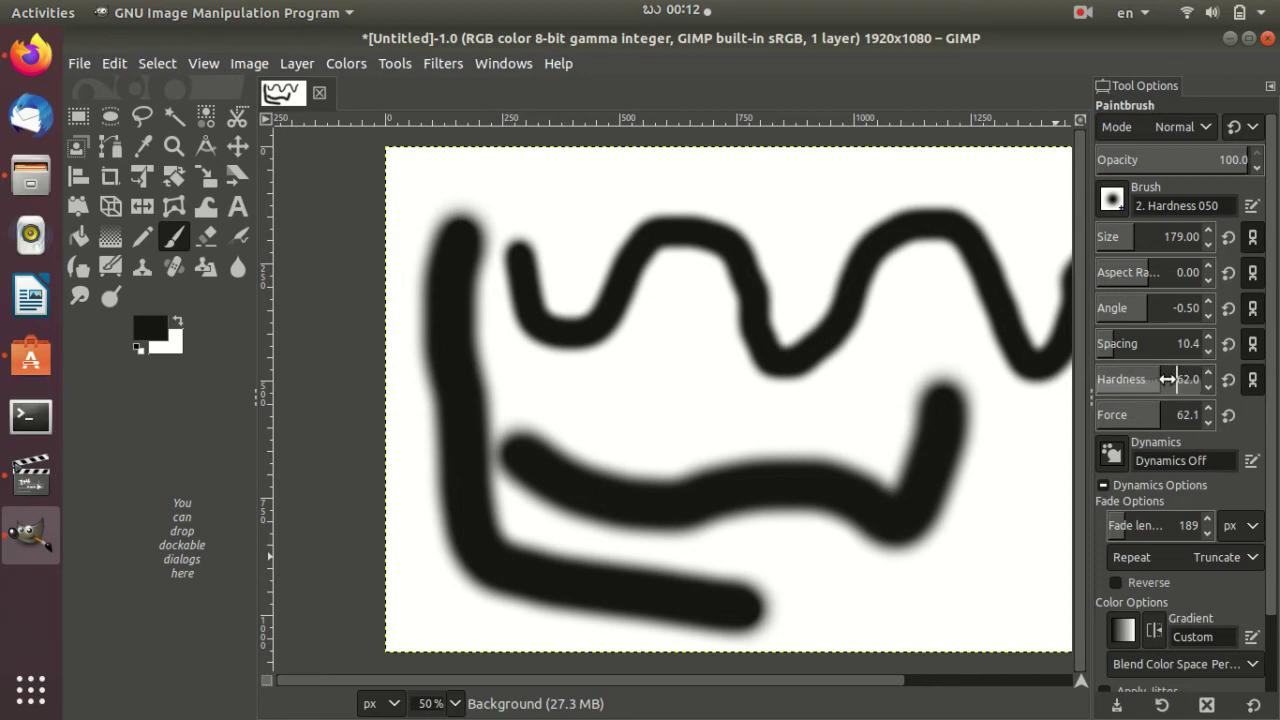
{"action": "left_click_drag", "start_coordinate": [850, 432], "coordinate": [581, 399]}
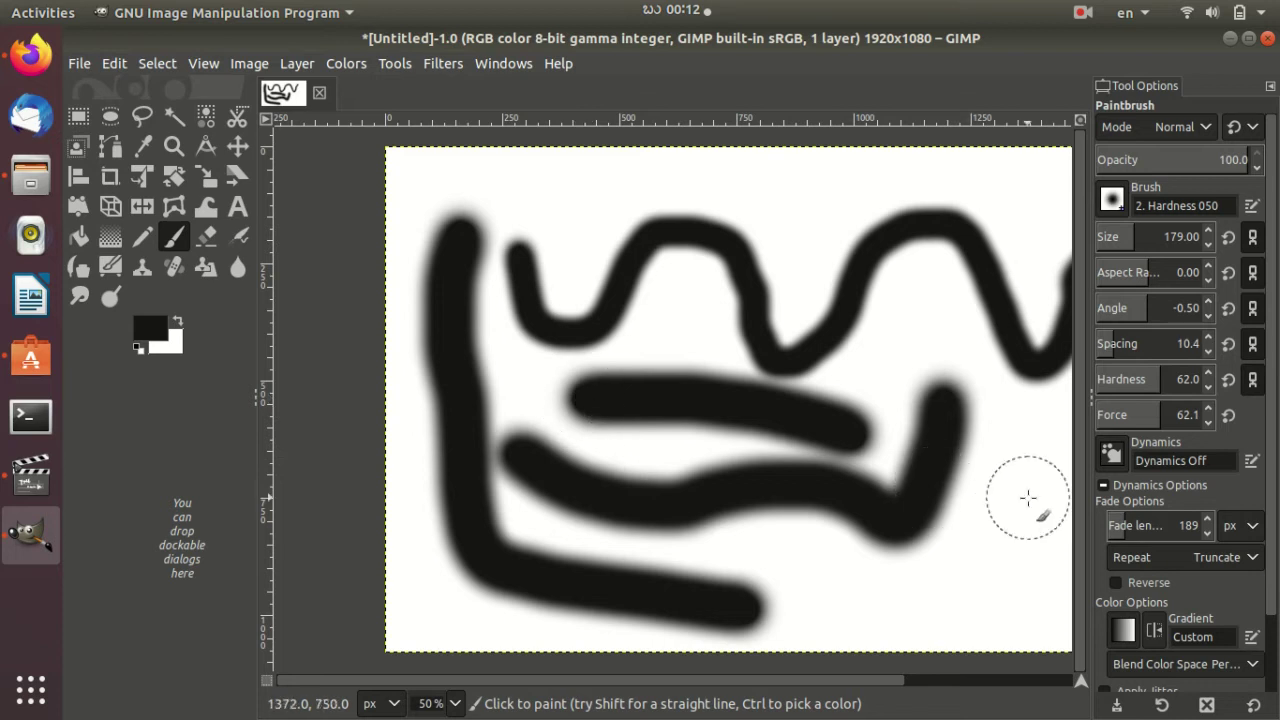
{"action": "left_click", "coordinate": [1027, 530]}
{"action": "mouse_move", "coordinate": [1027, 530]}
{"action": "left_mouse_down"}
{"action": "mouse_move", "coordinate": [871, 586]}
{"action": "mouse_move", "coordinate": [820, 590]}
{"action": "left_mouse_up"}
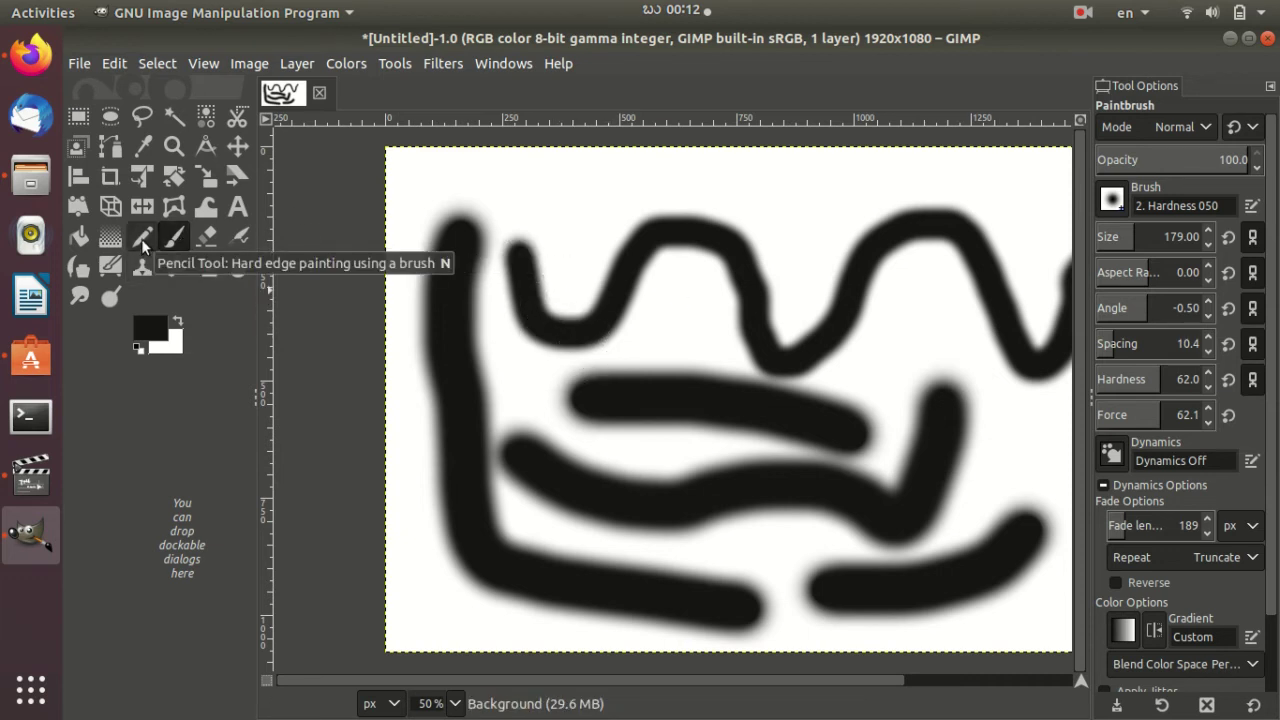
- Switch to the Pencil tool and undo the recent brush strokes
{"action": "left_click", "coordinate": [143, 245]}
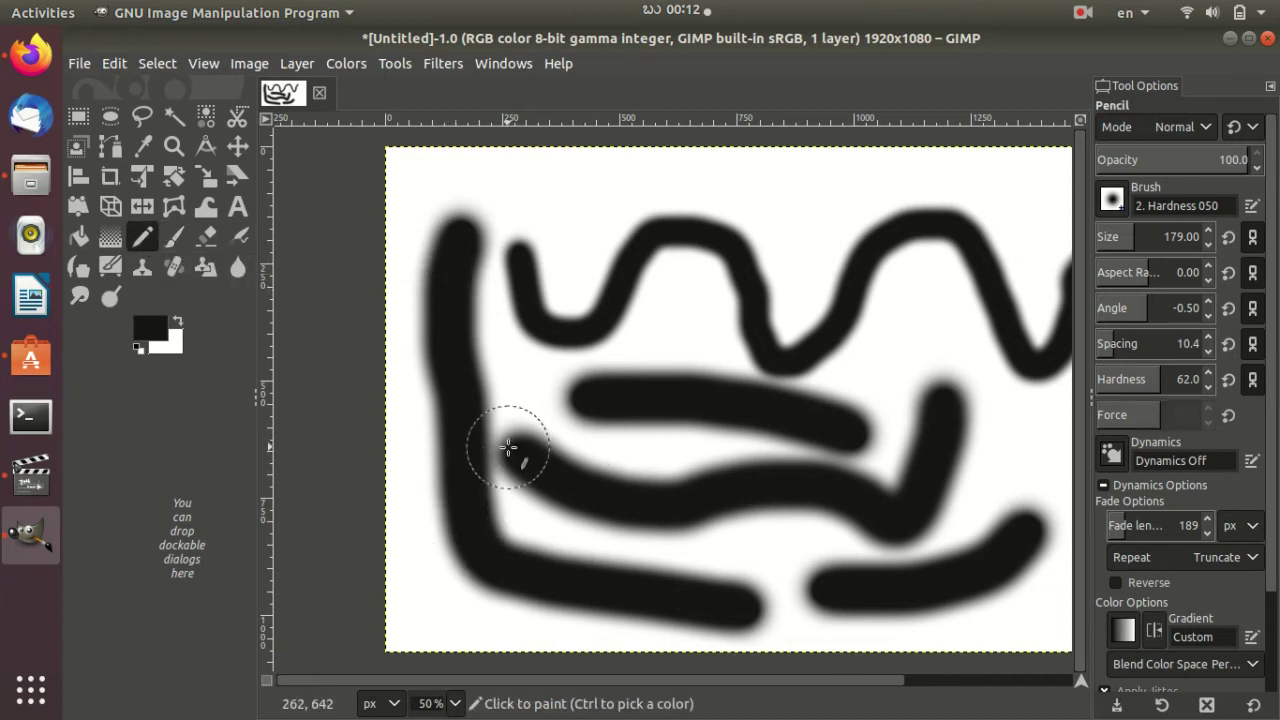
{"action": "key", "text": "ctrl+z"}
{"action": "key", "text": "ctrl+z"}
{"action": "key", "text": "ctrl+z"}
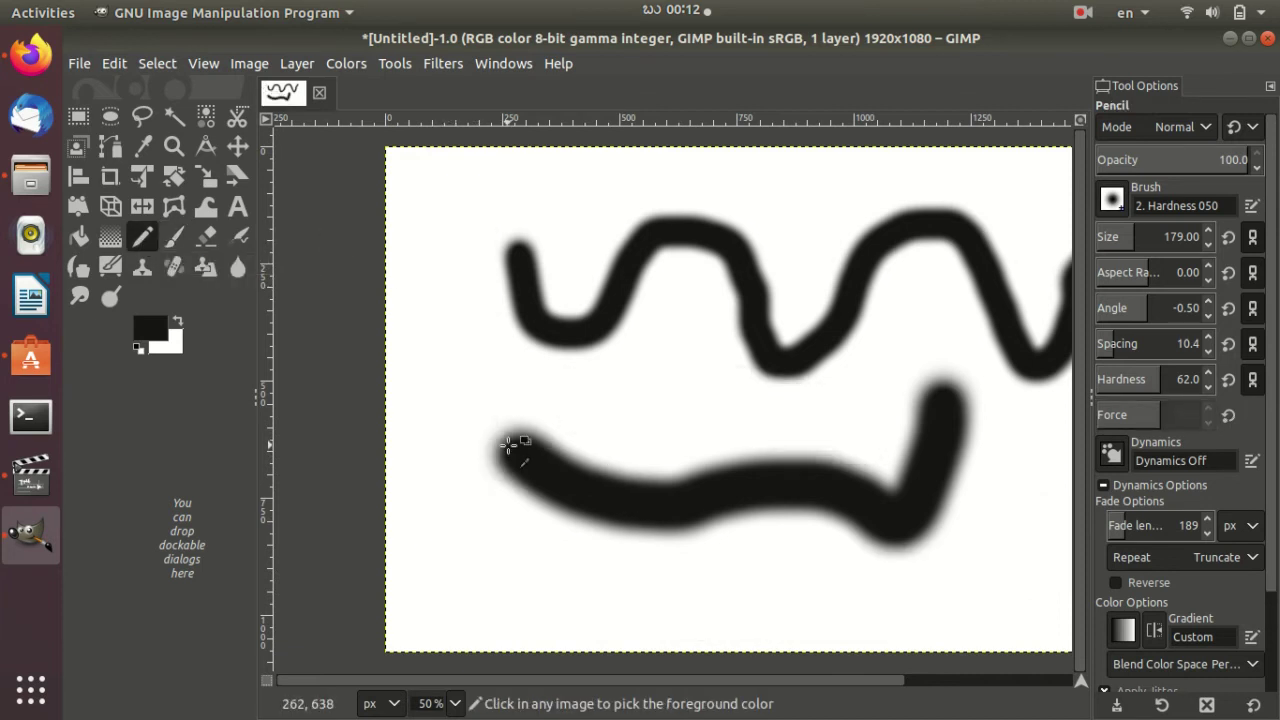
{"action": "key", "text": "ctrl+z"}
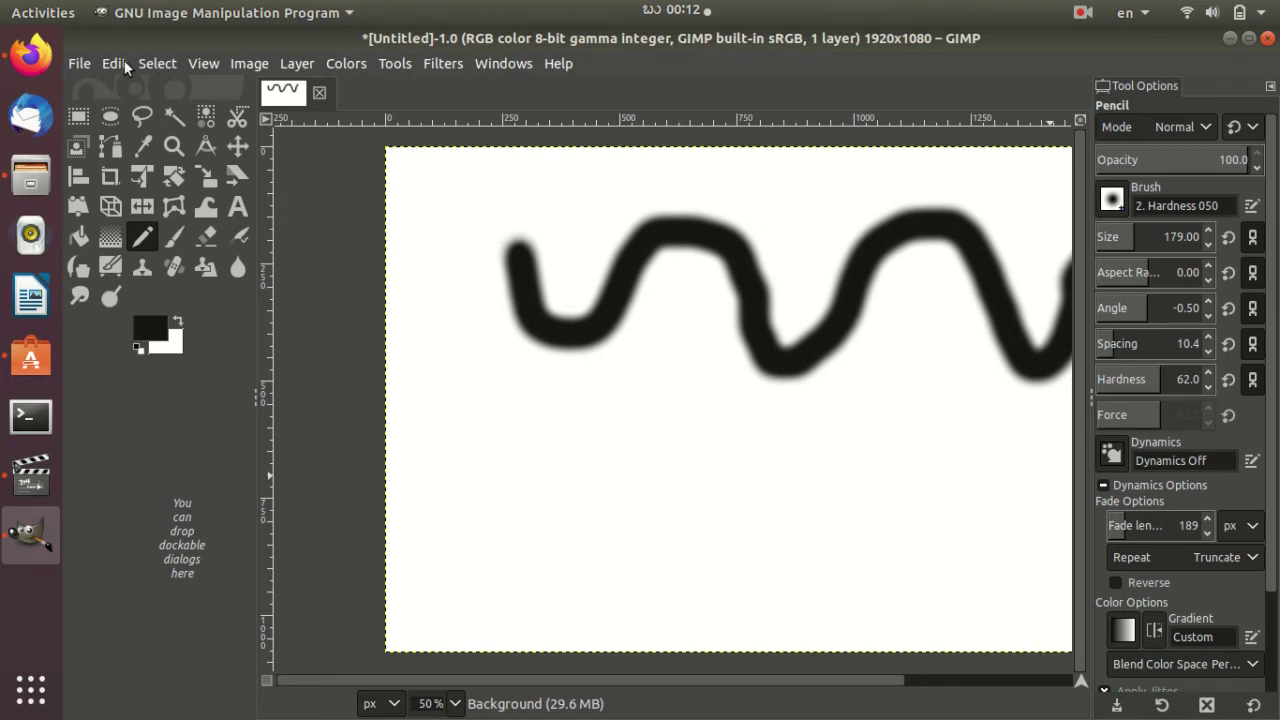
- Undo the remaining wavy stroke and draw a thick hook-shaped pencil curve
{"action": "left_click", "coordinate": [124, 66]}
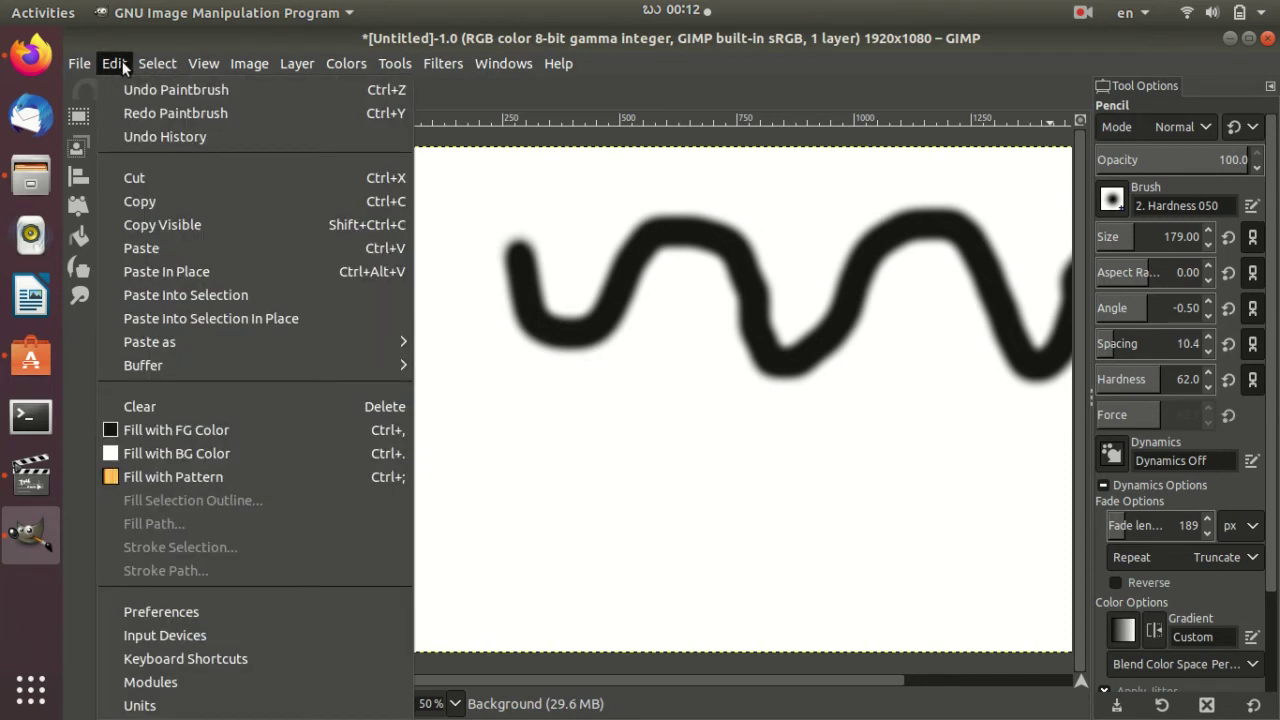
{"action": "left_click", "coordinate": [163, 91]}
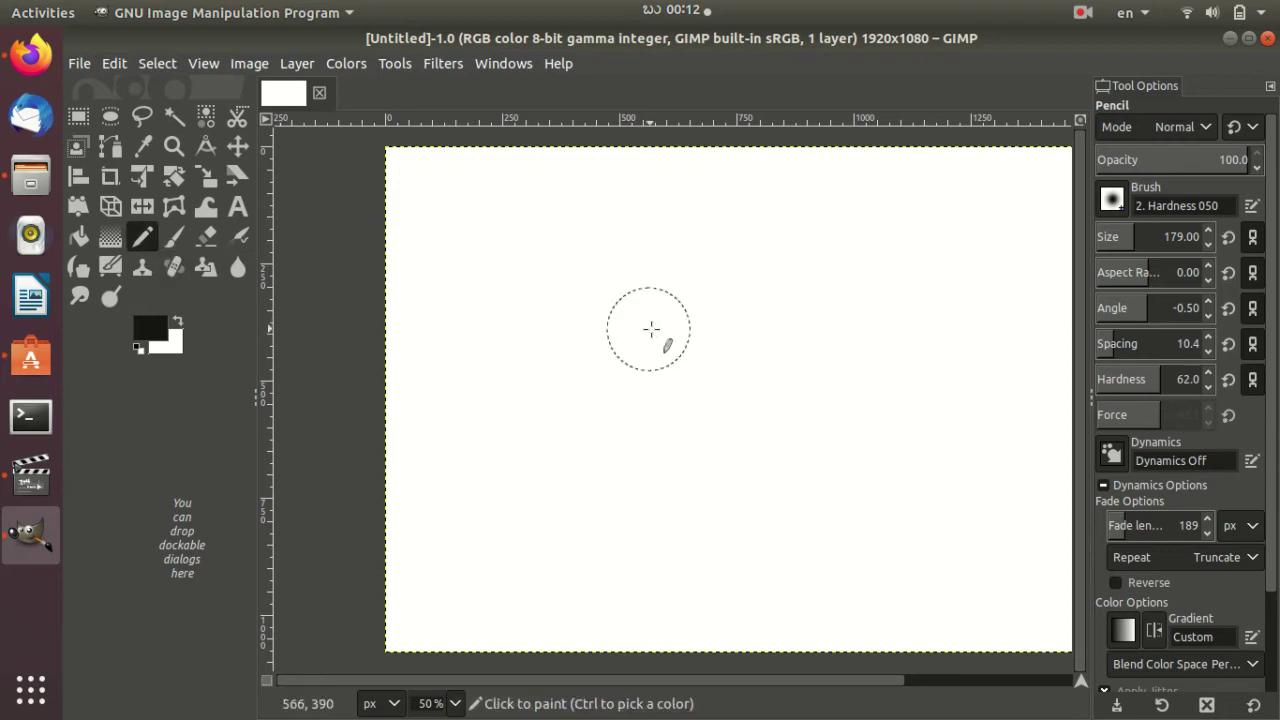
{"action": "mouse_move", "coordinate": [516, 275]}
{"action": "left_mouse_down"}
{"action": "mouse_move", "coordinate": [648, 312]}
{"action": "mouse_move", "coordinate": [791, 286]}
{"action": "mouse_move", "coordinate": [909, 346]}
{"action": "mouse_move", "coordinate": [871, 451]}
{"action": "mouse_move", "coordinate": [728, 490]}
{"action": "mouse_move", "coordinate": [503, 517]}
{"action": "left_mouse_up"}
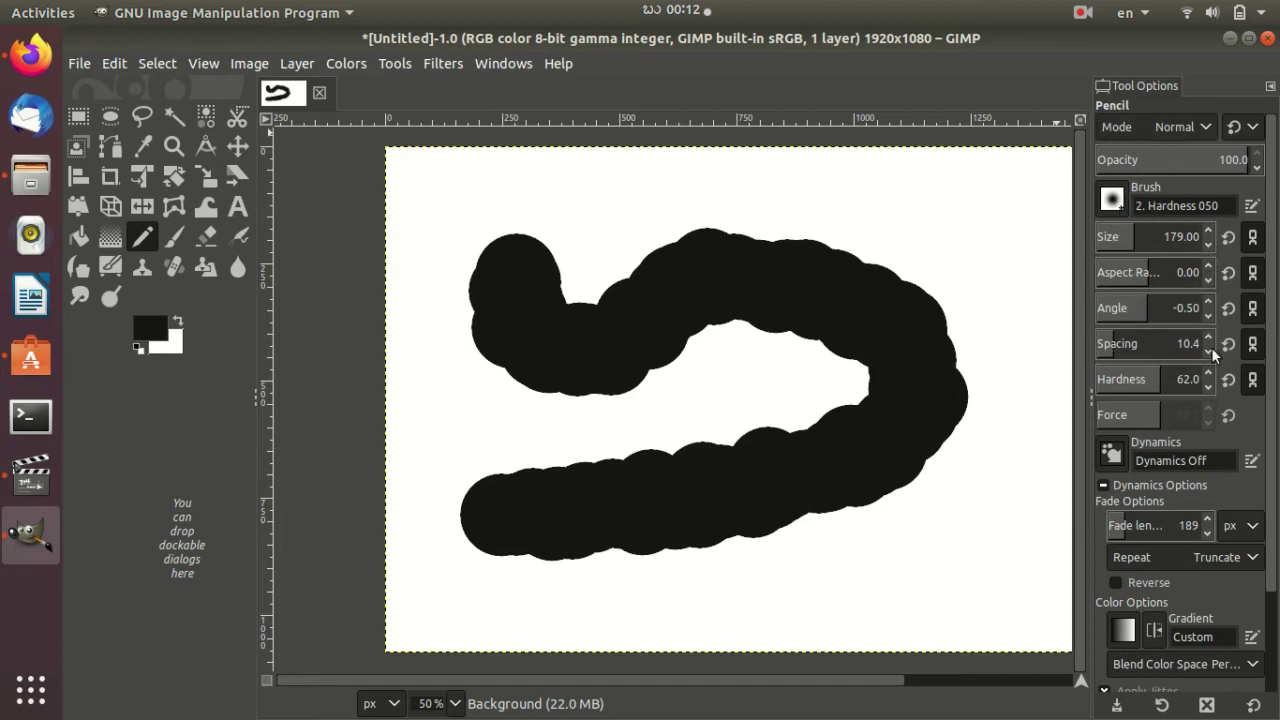
- Draw a thinner size-64 pencil arc on the right; paint and undo a soft top stroke
{"action": "left_click", "coordinate": [1210, 245]}
{"action": "mouse_move", "coordinate": [935, 219]}
{"action": "left_mouse_down"}
{"action": "mouse_move", "coordinate": [1000, 282]}
{"action": "mouse_move", "coordinate": [1029, 371]}
{"action": "mouse_move", "coordinate": [1034, 503]}
{"action": "mouse_move", "coordinate": [963, 566]}
{"action": "mouse_move", "coordinate": [890, 592]}
{"action": "left_mouse_up"}
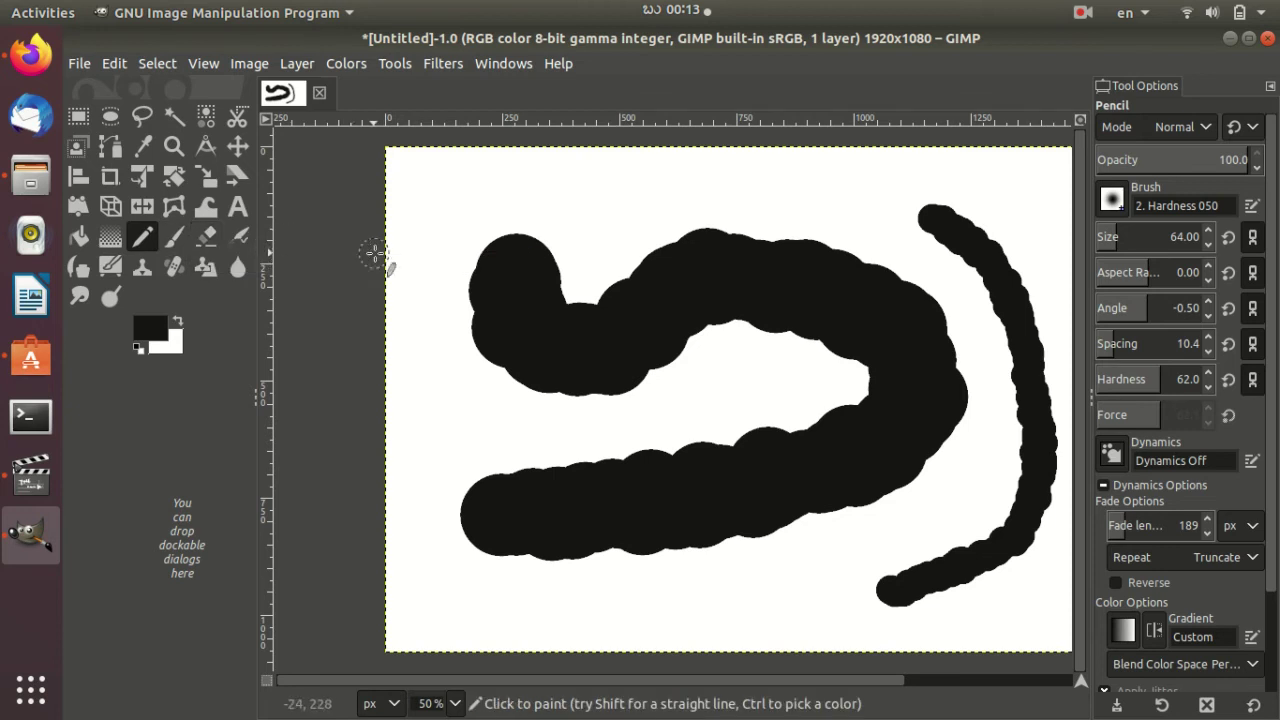
{"action": "left_click", "coordinate": [182, 234]}
{"action": "left_click_drag", "start_coordinate": [405, 250], "coordinate": [617, 208]}
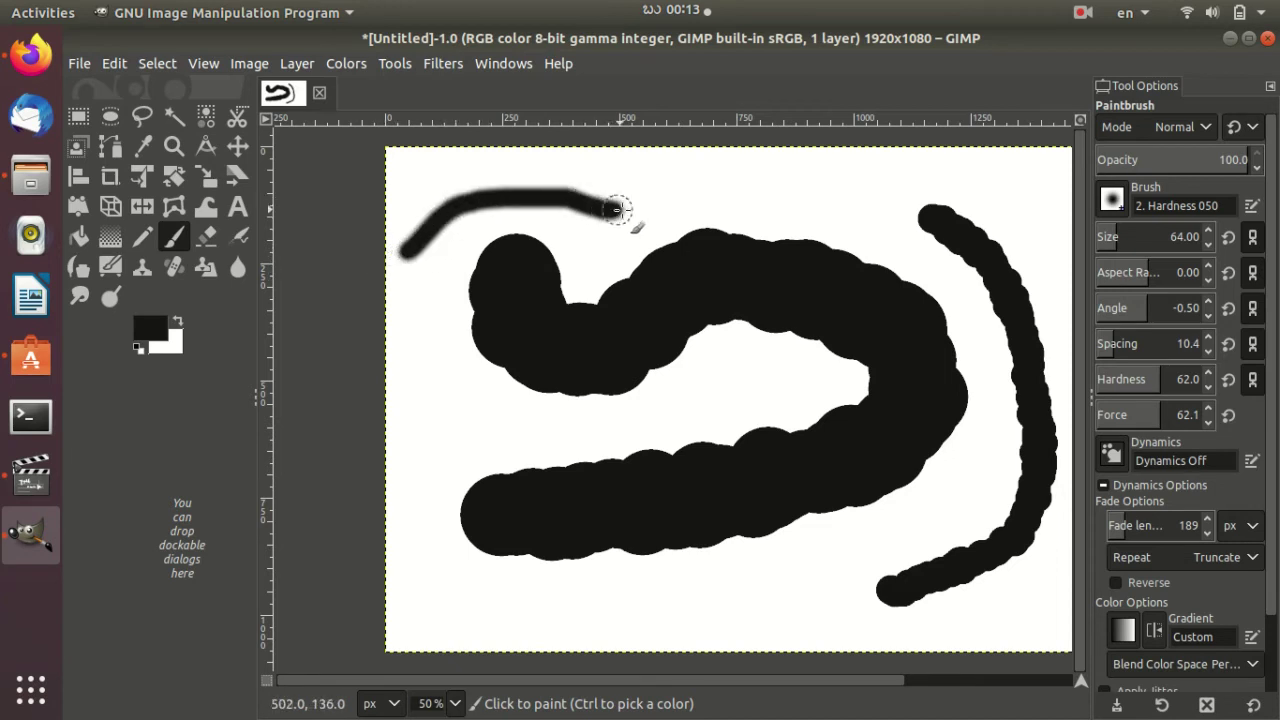
{"action": "left_click_drag", "start_coordinate": [617, 208], "coordinate": [965, 181]}
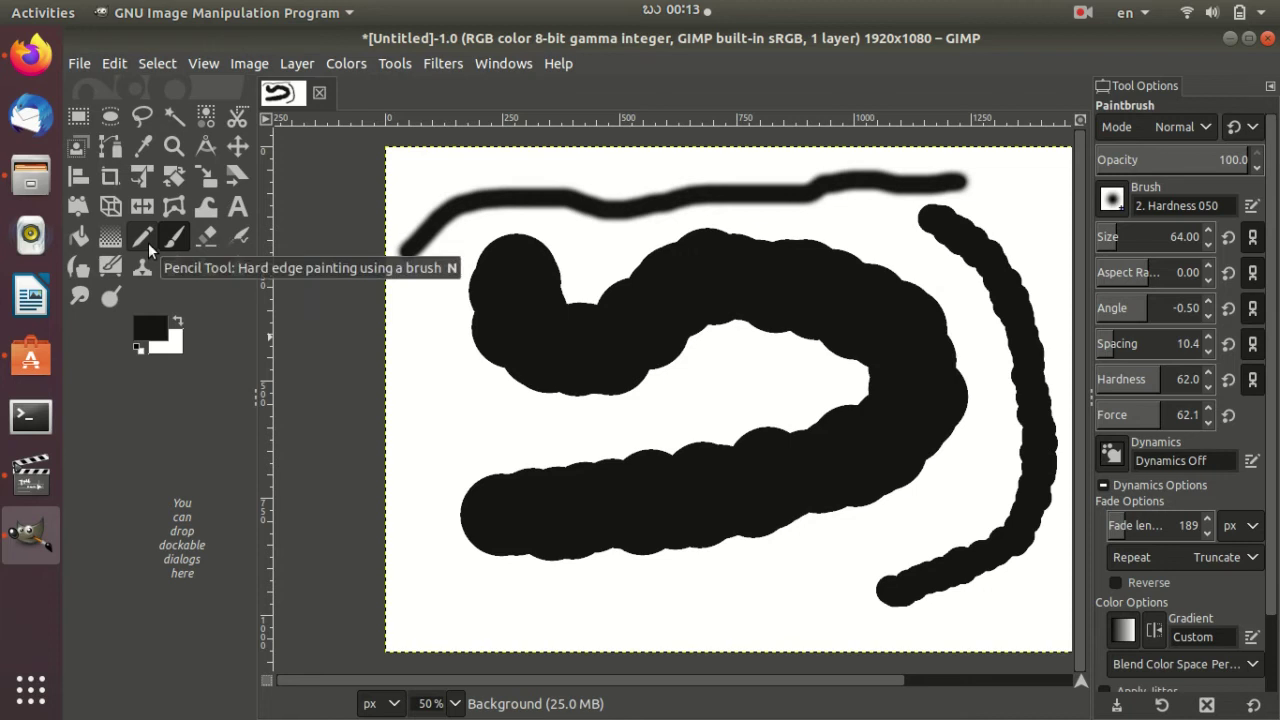
{"action": "key", "text": "ctrl+z"}
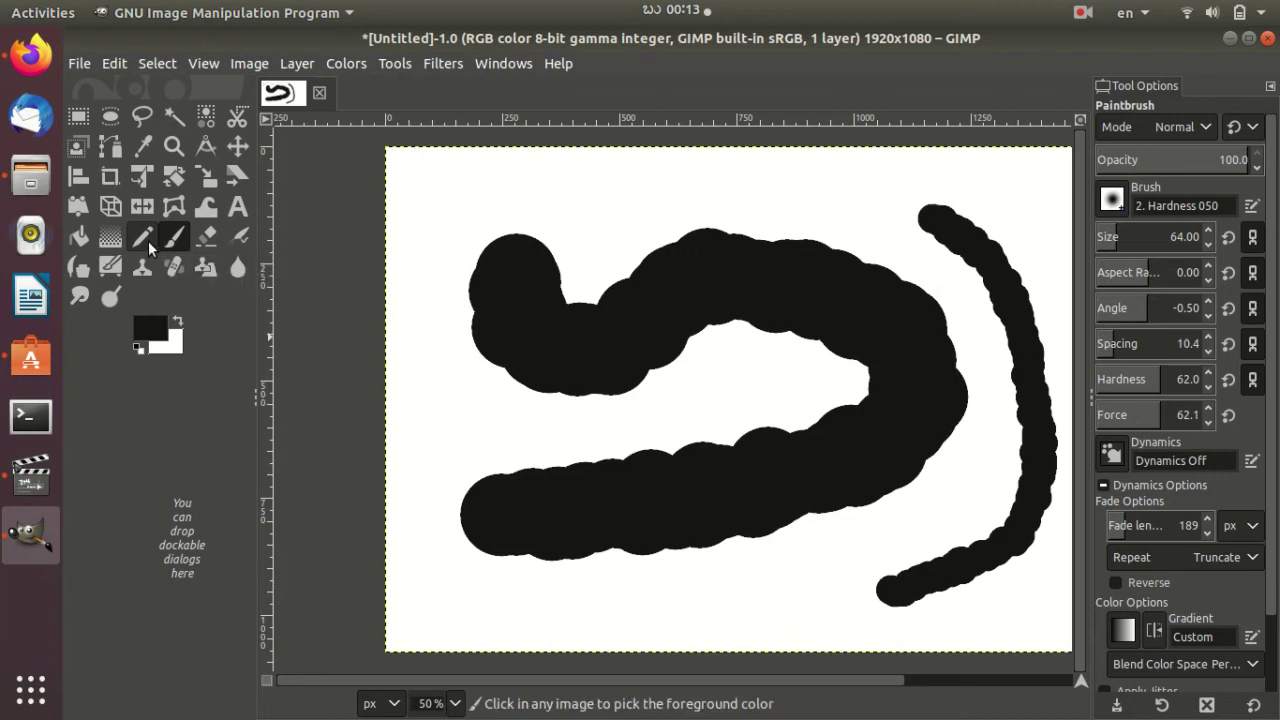
- Fade the arc's lower end with the 55% Eraser, spacing 20.2 and force 68.1
{"action": "left_click", "coordinate": [204, 238]}
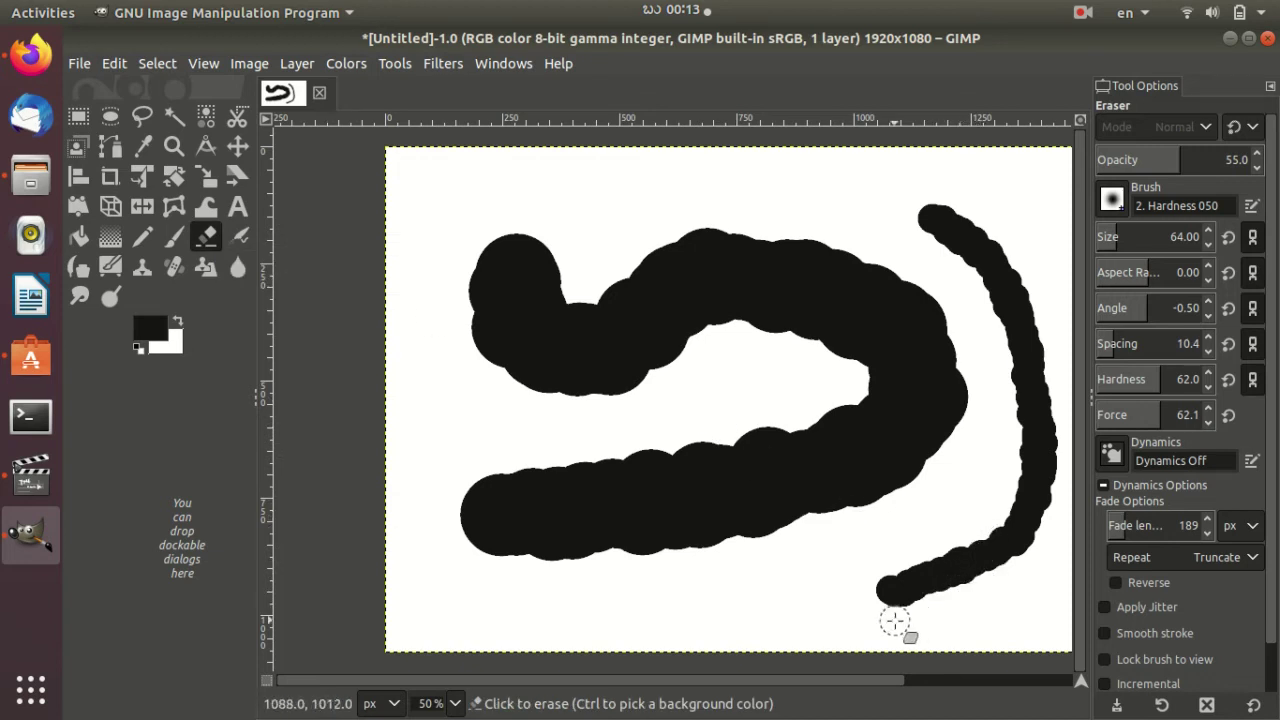
{"action": "mouse_move", "coordinate": [894, 620]}
{"action": "left_mouse_down"}
{"action": "mouse_move", "coordinate": [870, 582]}
{"action": "mouse_move", "coordinate": [942, 586]}
{"action": "mouse_move", "coordinate": [888, 551]}
{"action": "left_mouse_up"}
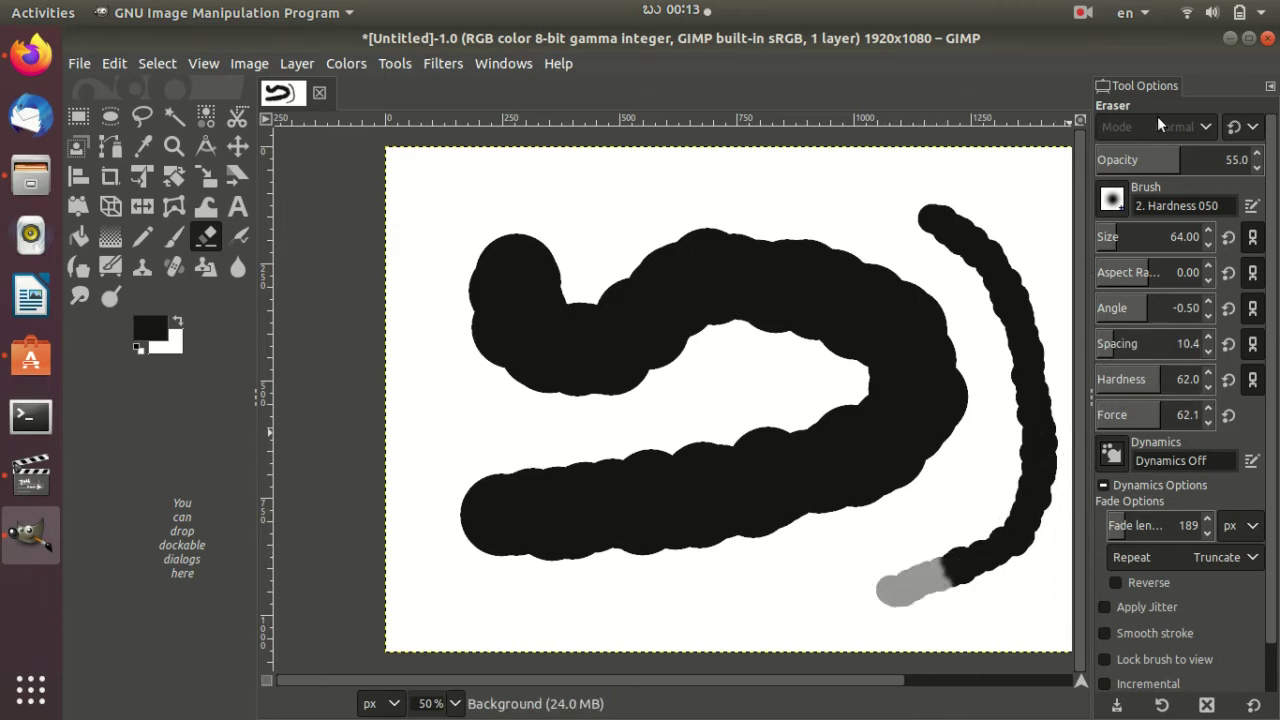
{"action": "left_click", "coordinate": [1208, 333]}
{"action": "left_click", "coordinate": [1208, 333]}
{"action": "left_click", "coordinate": [1208, 333]}
{"action": "left_click", "coordinate": [1208, 333]}
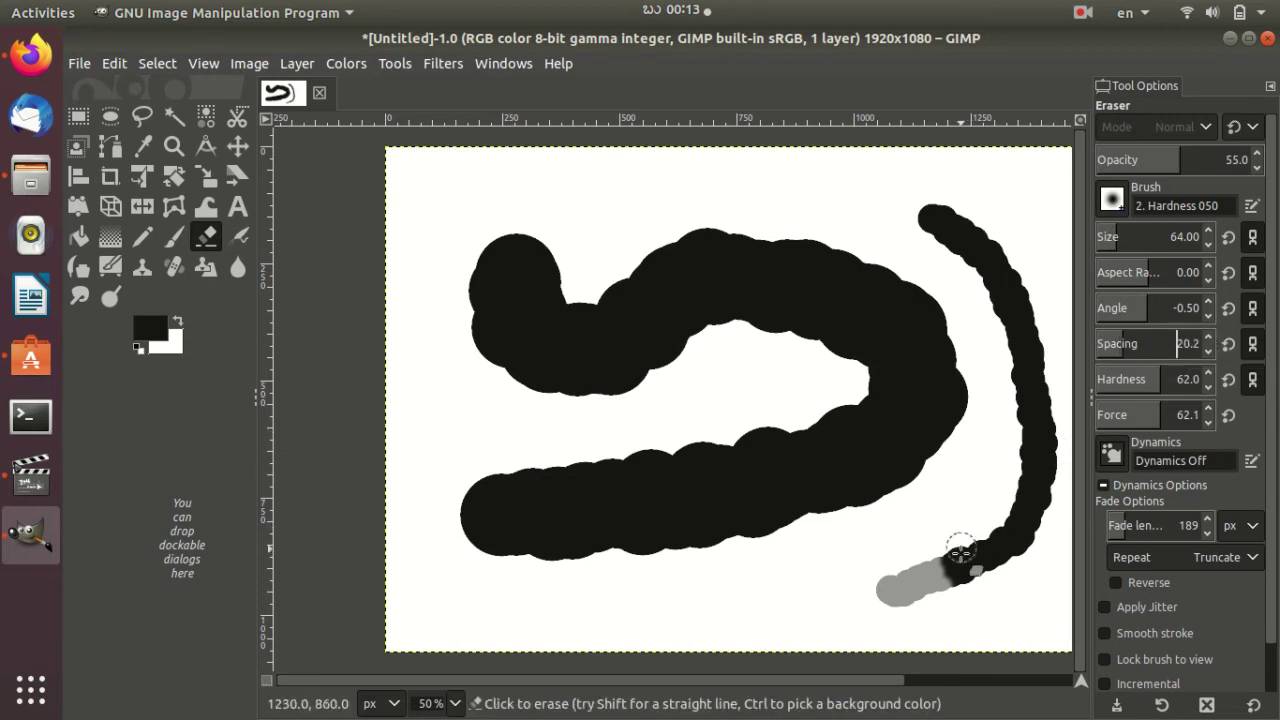
{"action": "mouse_move", "coordinate": [960, 560]}
{"action": "left_mouse_down"}
{"action": "mouse_move", "coordinate": [920, 588]}
{"action": "mouse_move", "coordinate": [886, 571]}
{"action": "mouse_move", "coordinate": [871, 594]}
{"action": "mouse_move", "coordinate": [909, 606]}
{"action": "mouse_move", "coordinate": [946, 556]}
{"action": "mouse_move", "coordinate": [983, 566]}
{"action": "mouse_move", "coordinate": [966, 608]}
{"action": "mouse_move", "coordinate": [943, 566]}
{"action": "mouse_move", "coordinate": [971, 541]}
{"action": "left_mouse_up"}
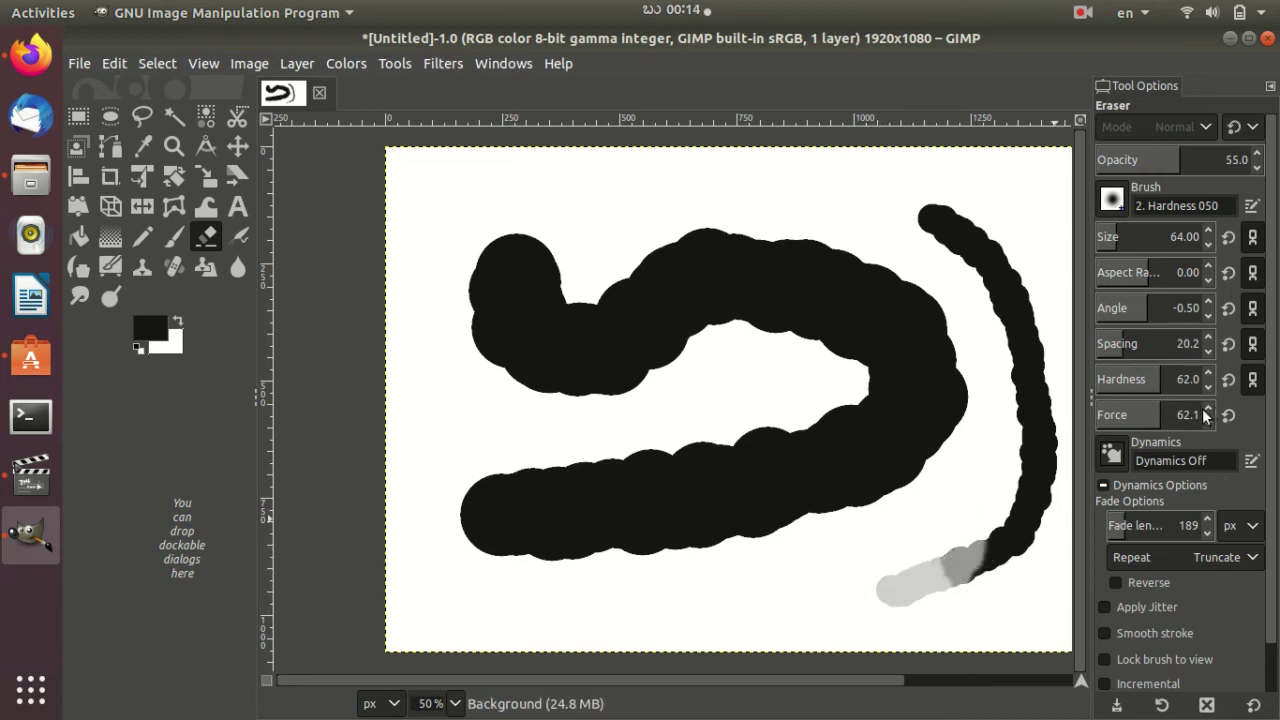
{"action": "left_click", "coordinate": [1207, 411]}
{"action": "left_click", "coordinate": [1207, 410]}
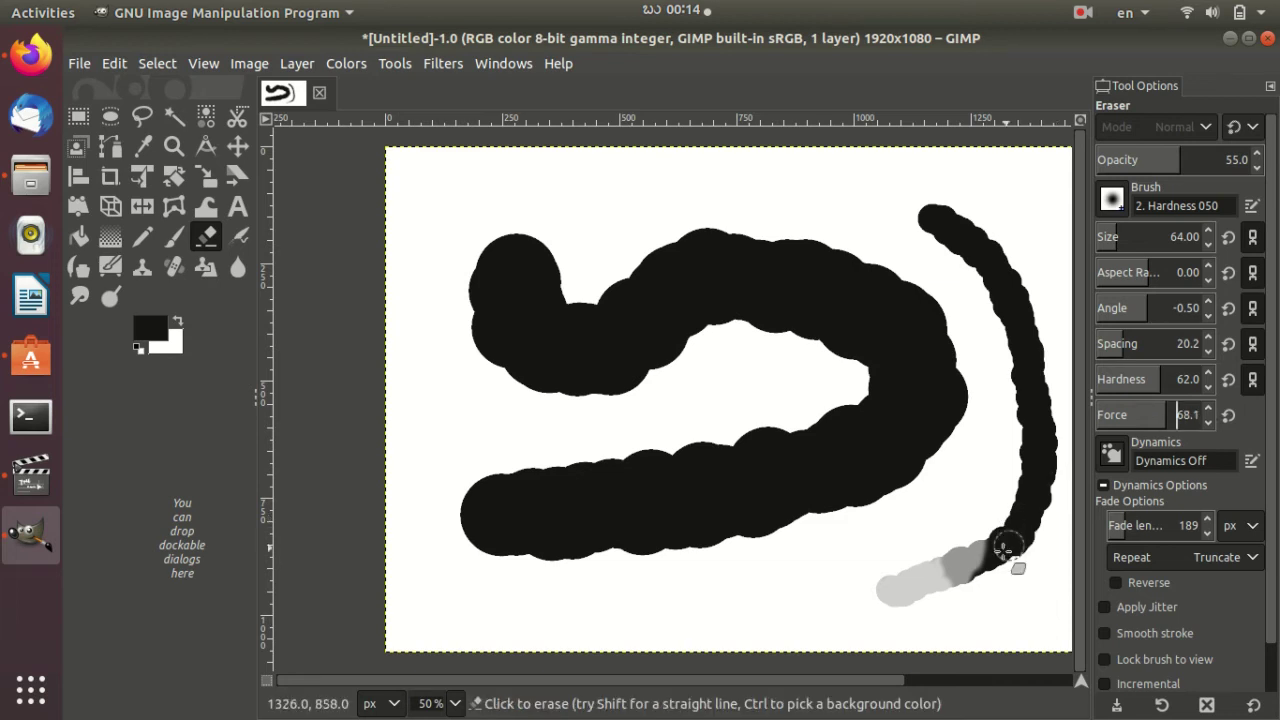
{"action": "mouse_move", "coordinate": [1000, 543]}
{"action": "left_mouse_down"}
{"action": "mouse_move", "coordinate": [957, 591]}
{"action": "mouse_move", "coordinate": [922, 571]}
{"action": "mouse_move", "coordinate": [891, 577]}
{"action": "mouse_move", "coordinate": [920, 609]}
{"action": "mouse_move", "coordinate": [908, 589]}
{"action": "mouse_move", "coordinate": [986, 583]}
{"action": "mouse_move", "coordinate": [954, 600]}
{"action": "mouse_move", "coordinate": [994, 528]}
{"action": "mouse_move", "coordinate": [1003, 548]}
{"action": "mouse_move", "coordinate": [968, 588]}
{"action": "mouse_move", "coordinate": [908, 603]}
{"action": "left_mouse_up"}
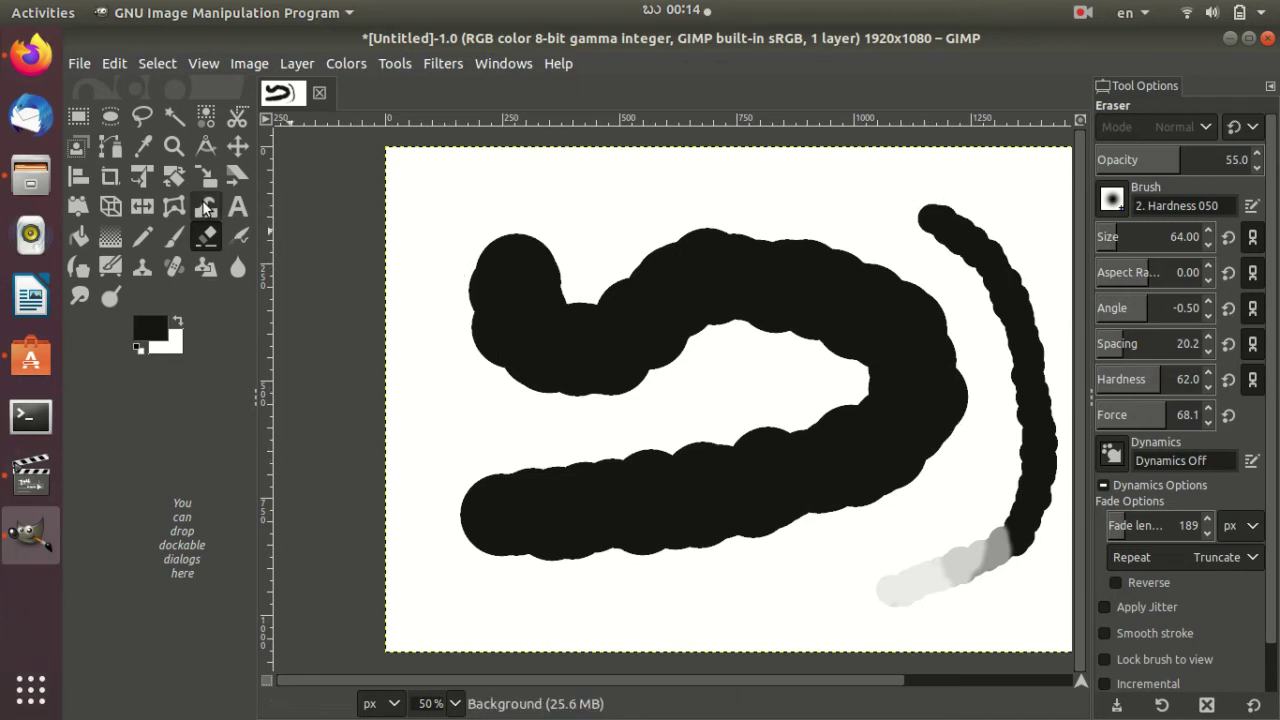
{"action": "left_click", "coordinate": [175, 150]}
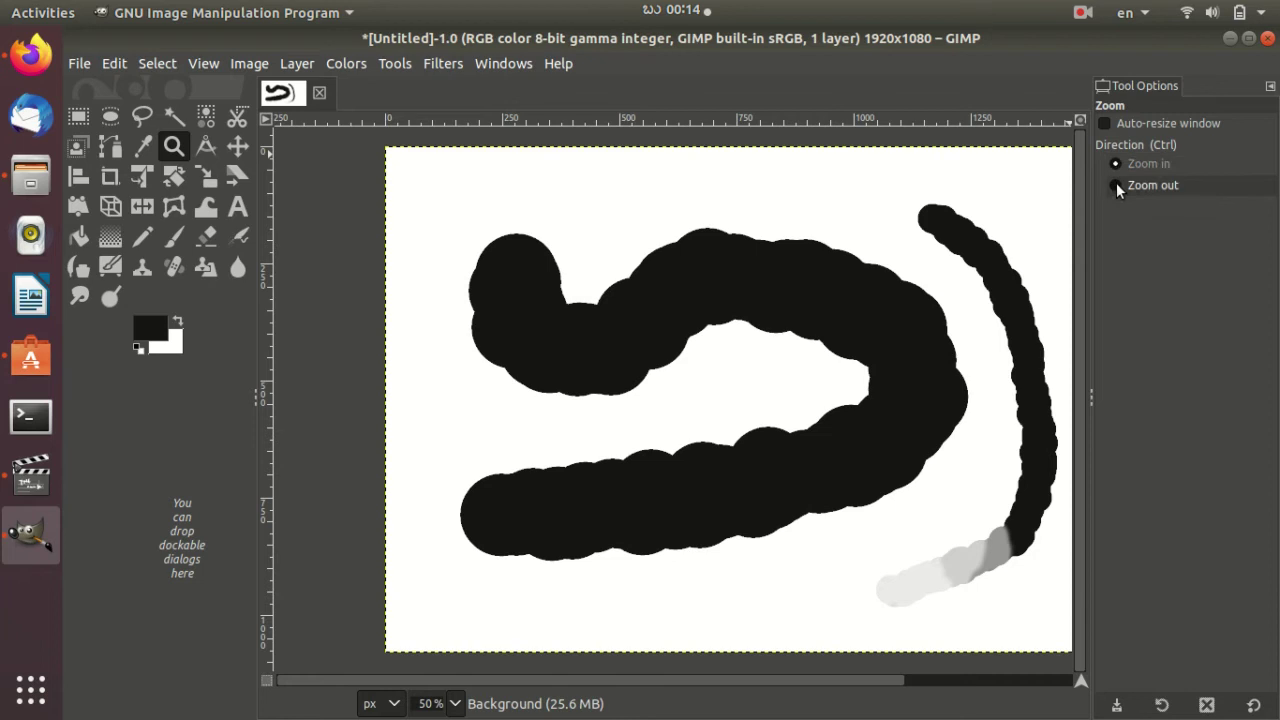
{"action": "left_click", "coordinate": [815, 377]}
{"action": "left_click", "coordinate": [815, 377]}
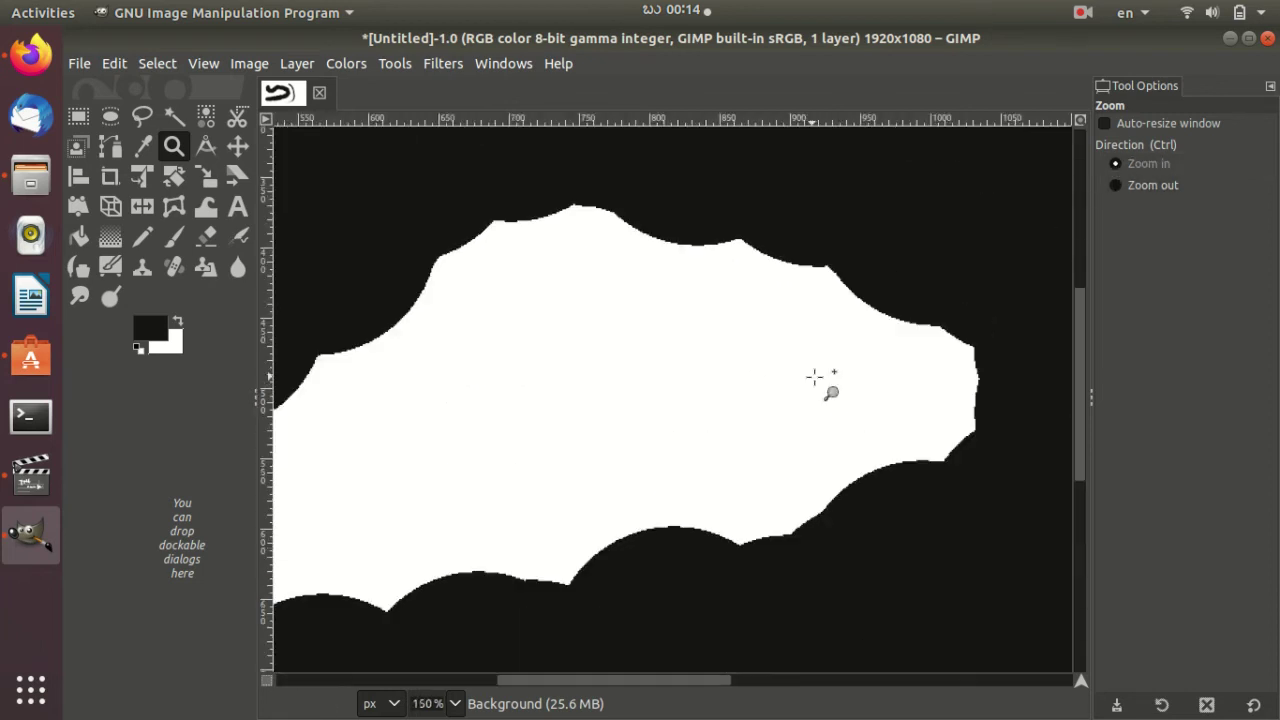
{"action": "left_click", "coordinate": [815, 377]}
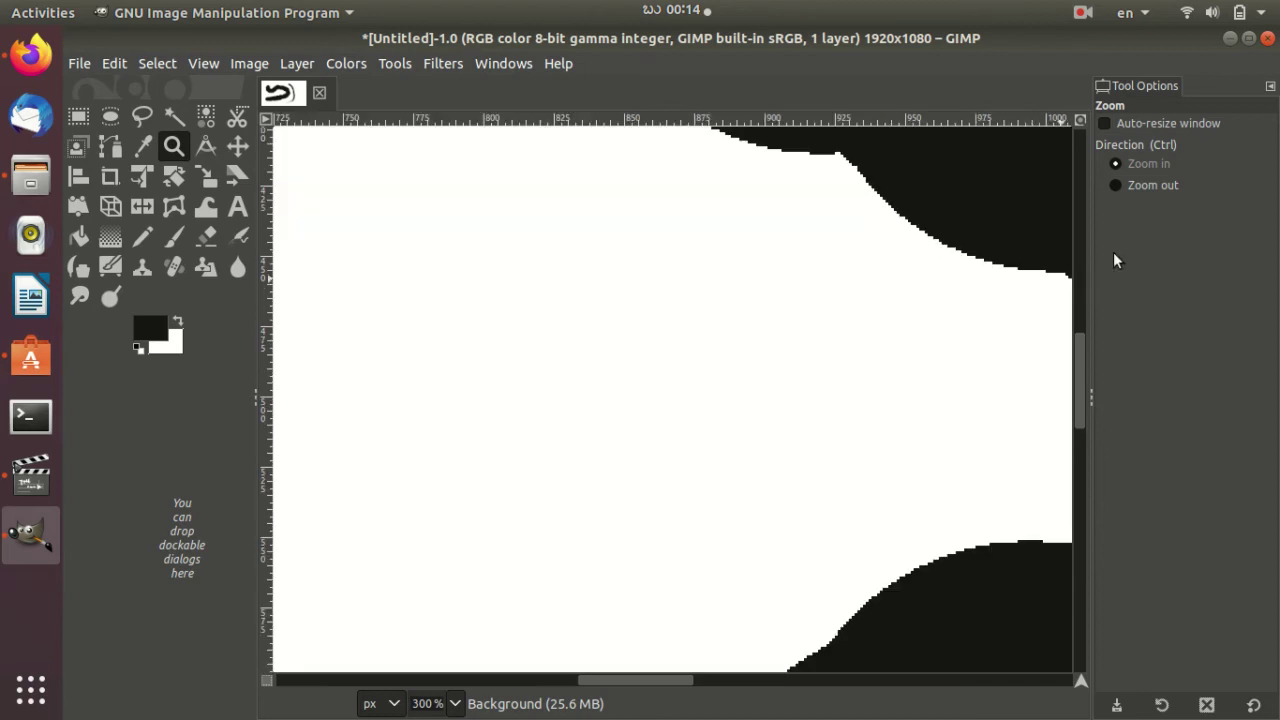
{"action": "left_click", "coordinate": [1114, 184]}
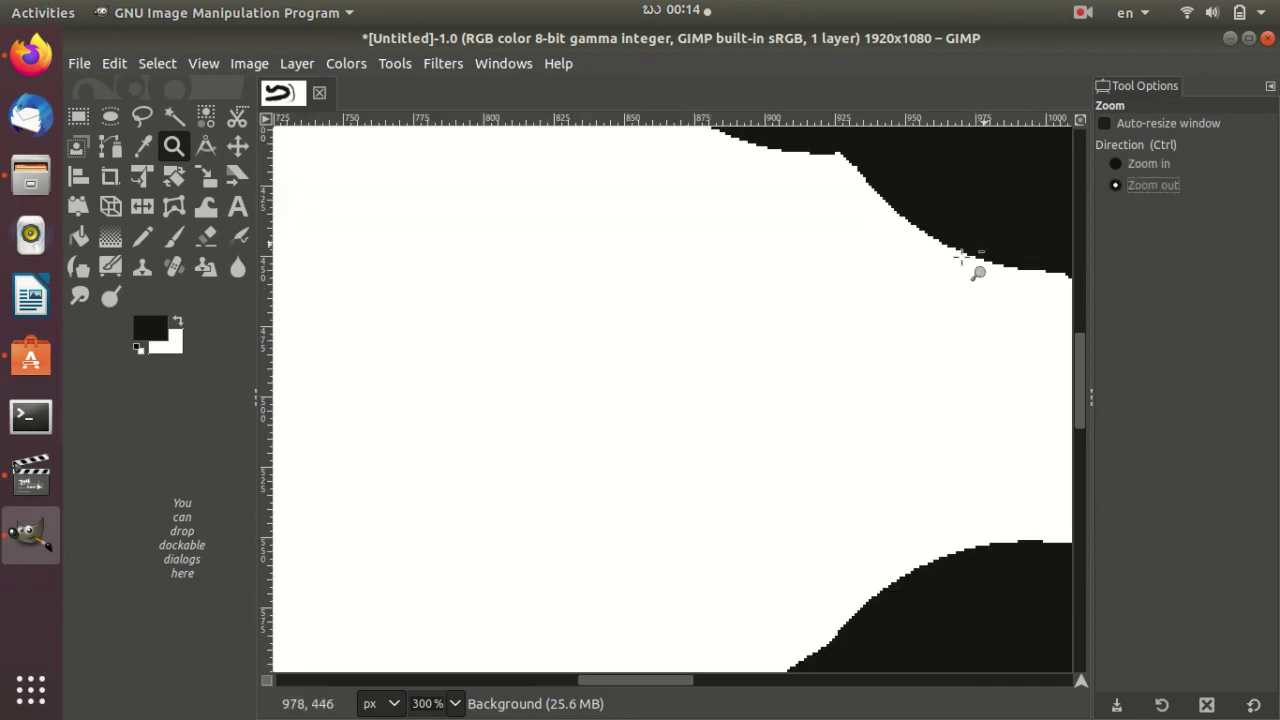
{"action": "left_click", "coordinate": [815, 373]}
{"action": "left_click", "coordinate": [814, 374]}
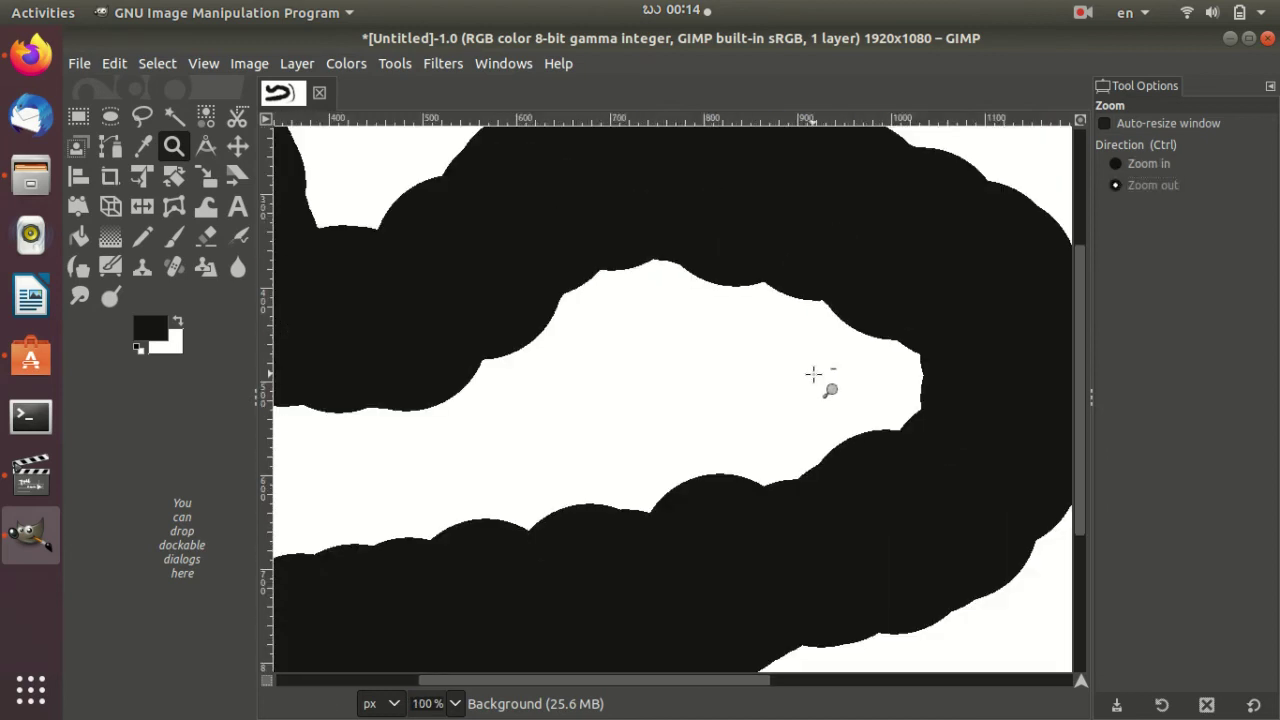
{"action": "left_click", "coordinate": [814, 374]}
{"action": "left_click", "coordinate": [814, 374]}
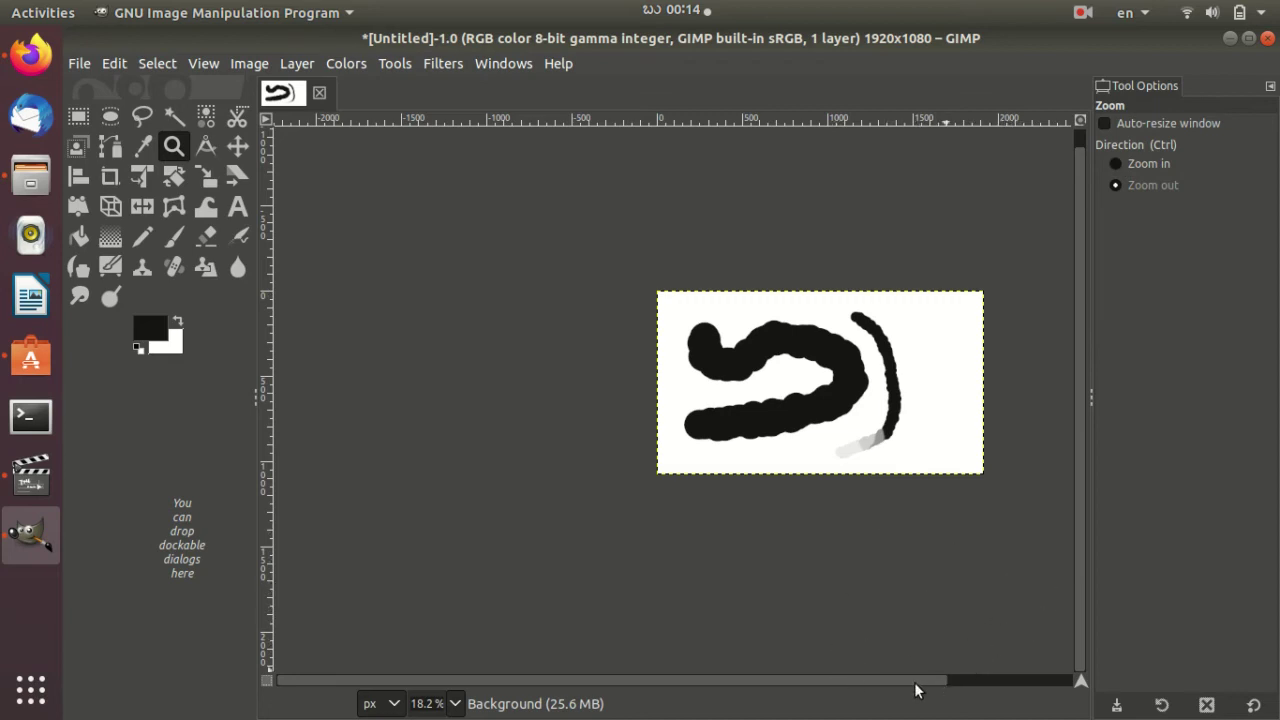
{"action": "left_click_drag", "start_coordinate": [914, 680], "coordinate": [984, 680]}
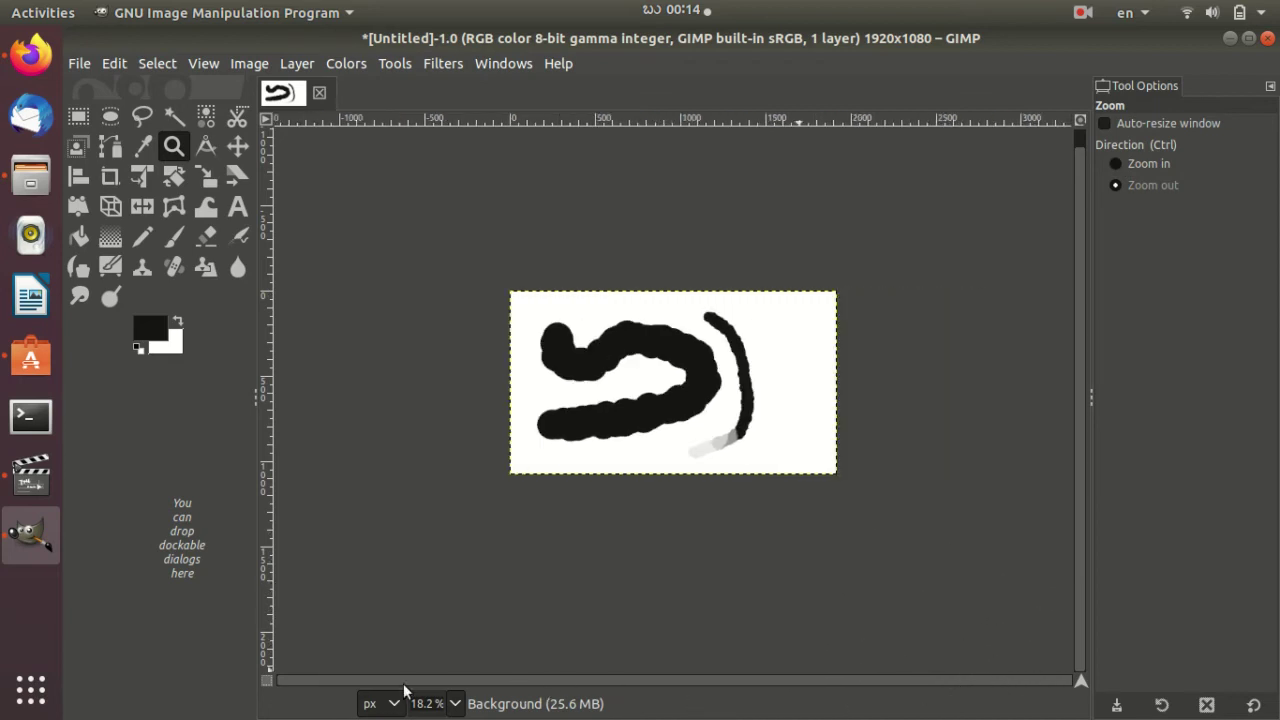
{"action": "left_click", "coordinate": [1146, 164]}
{"action": "left_click", "coordinate": [820, 420]}
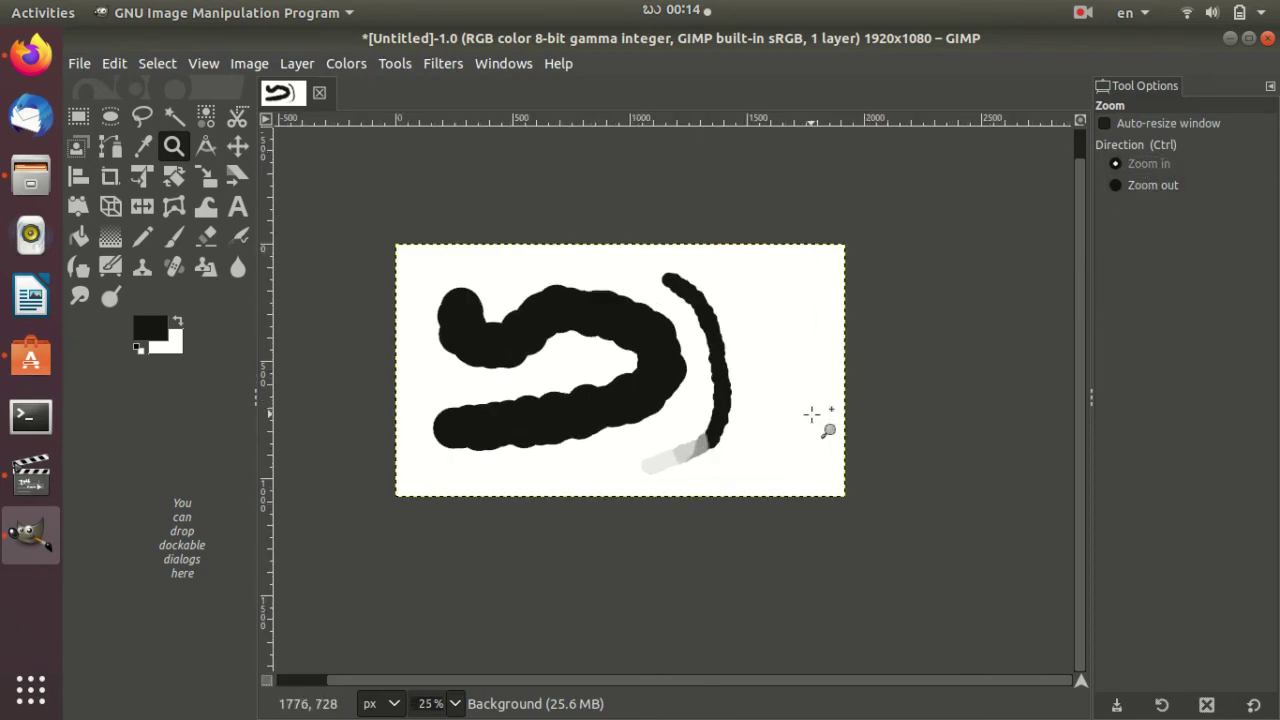
{"action": "left_click", "coordinate": [780, 425]}
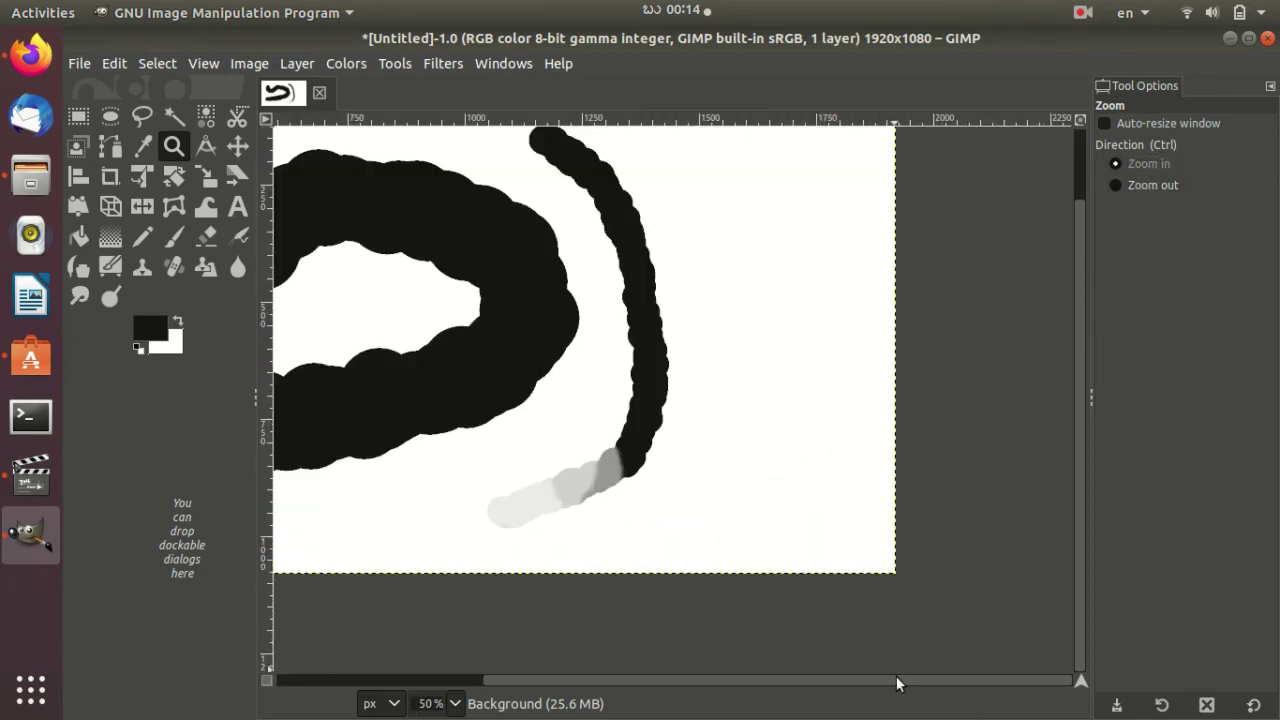
{"action": "left_click_drag", "start_coordinate": [896, 679], "coordinate": [718, 684]}
{"action": "scroll", "coordinate": [823, 551], "scroll_direction": "up", "scroll_amount": 2}
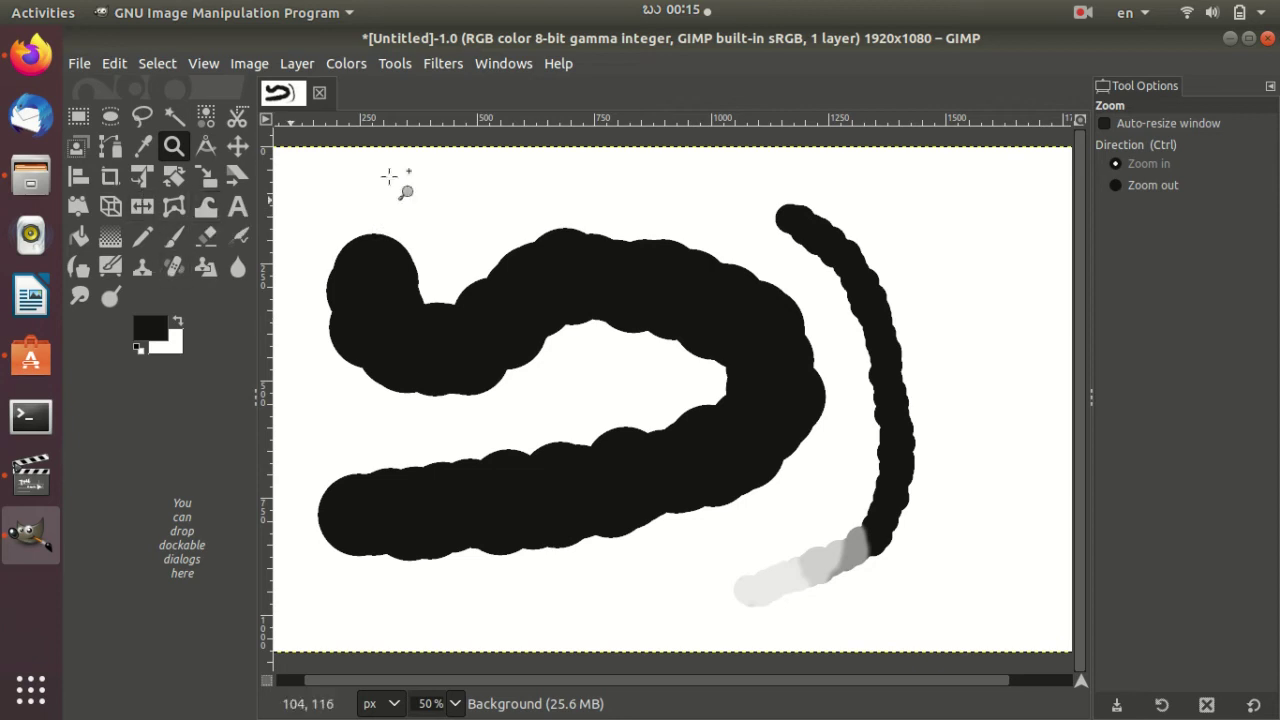
- Draw a short pencil stroke above the big curve and open the File menu
{"action": "left_click", "coordinate": [144, 237]}
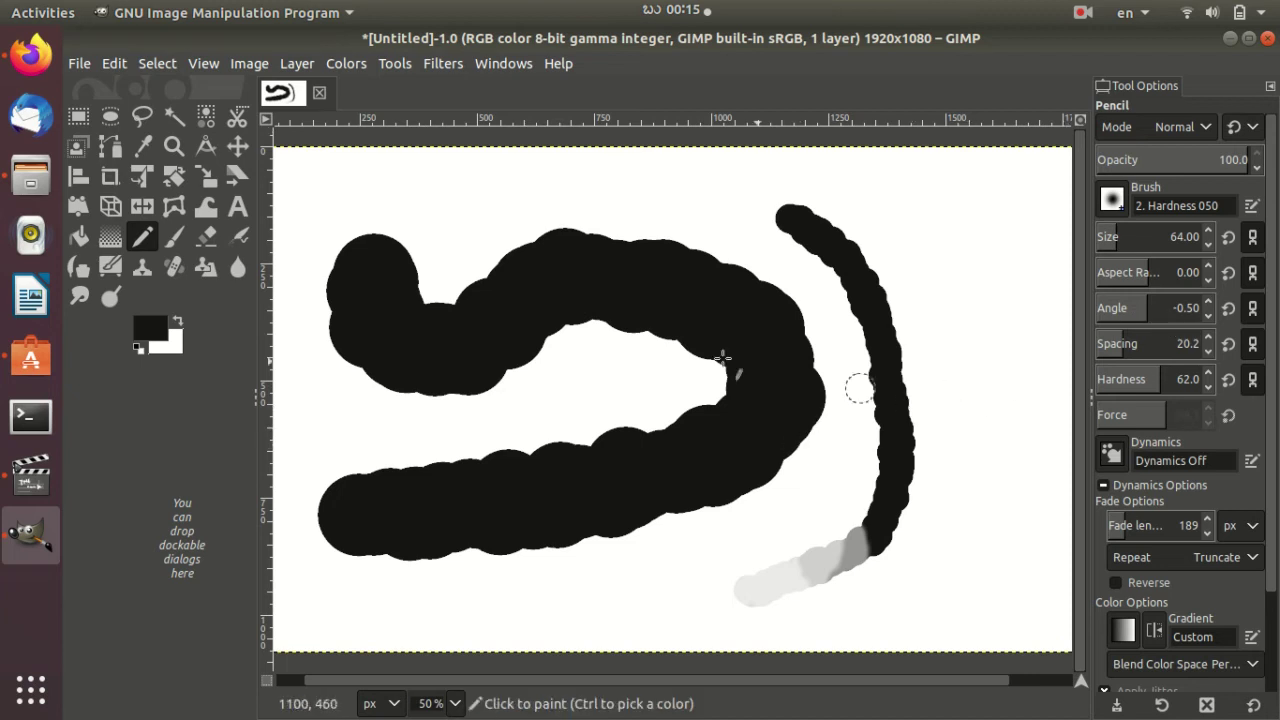
{"action": "left_click_drag", "start_coordinate": [444, 264], "coordinate": [503, 218]}
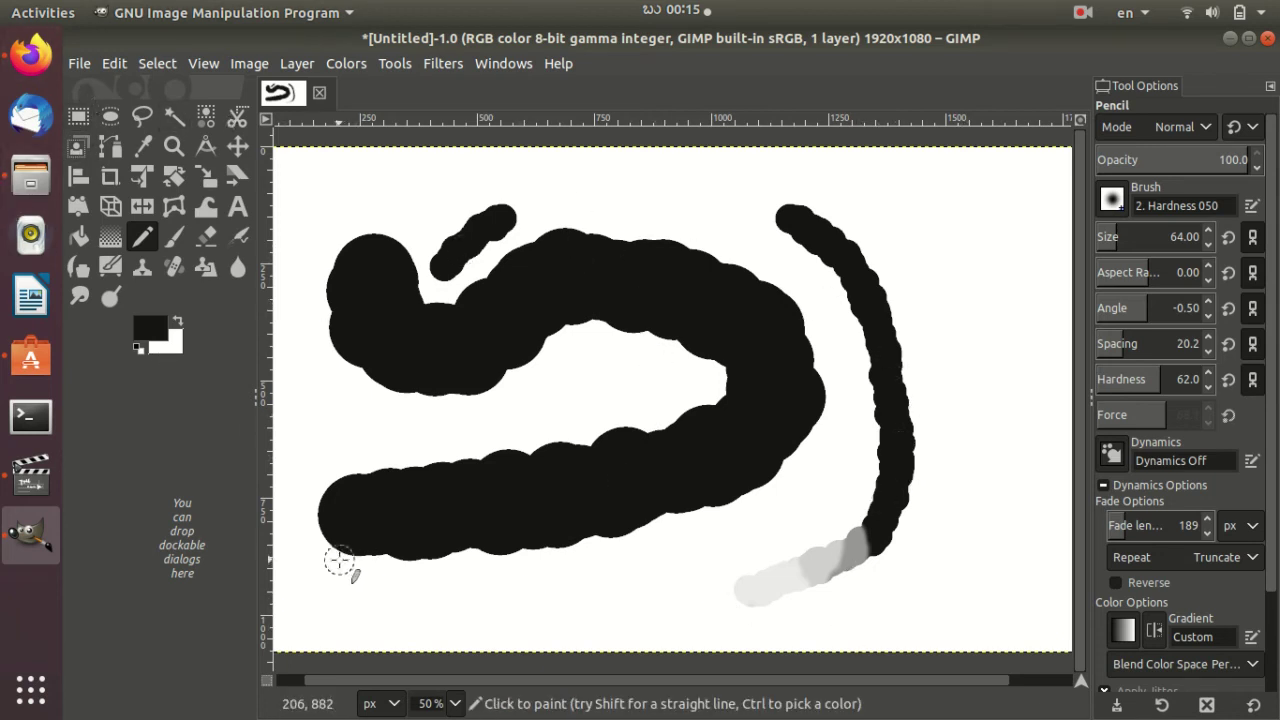
{"action": "left_click", "coordinate": [79, 62]}
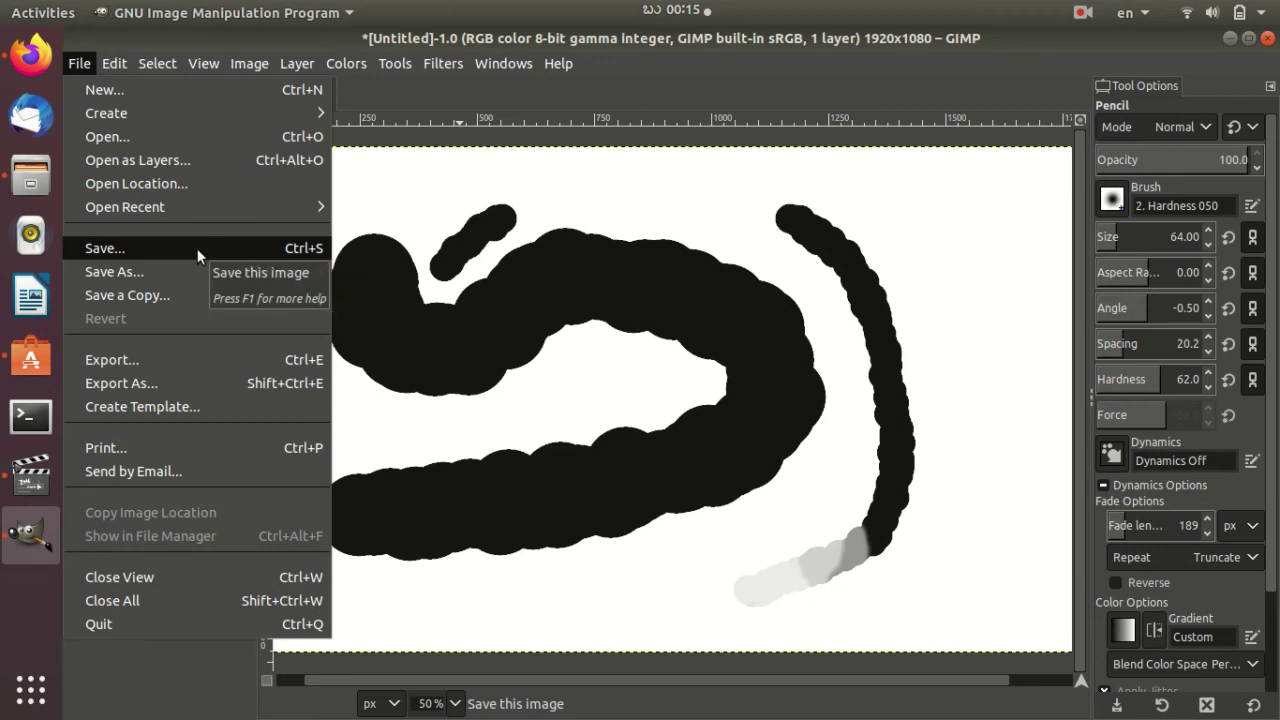
- Save the drawing as Gimp.xcf in Documents and close GIMP
{"action": "left_click", "coordinate": [197, 248]}
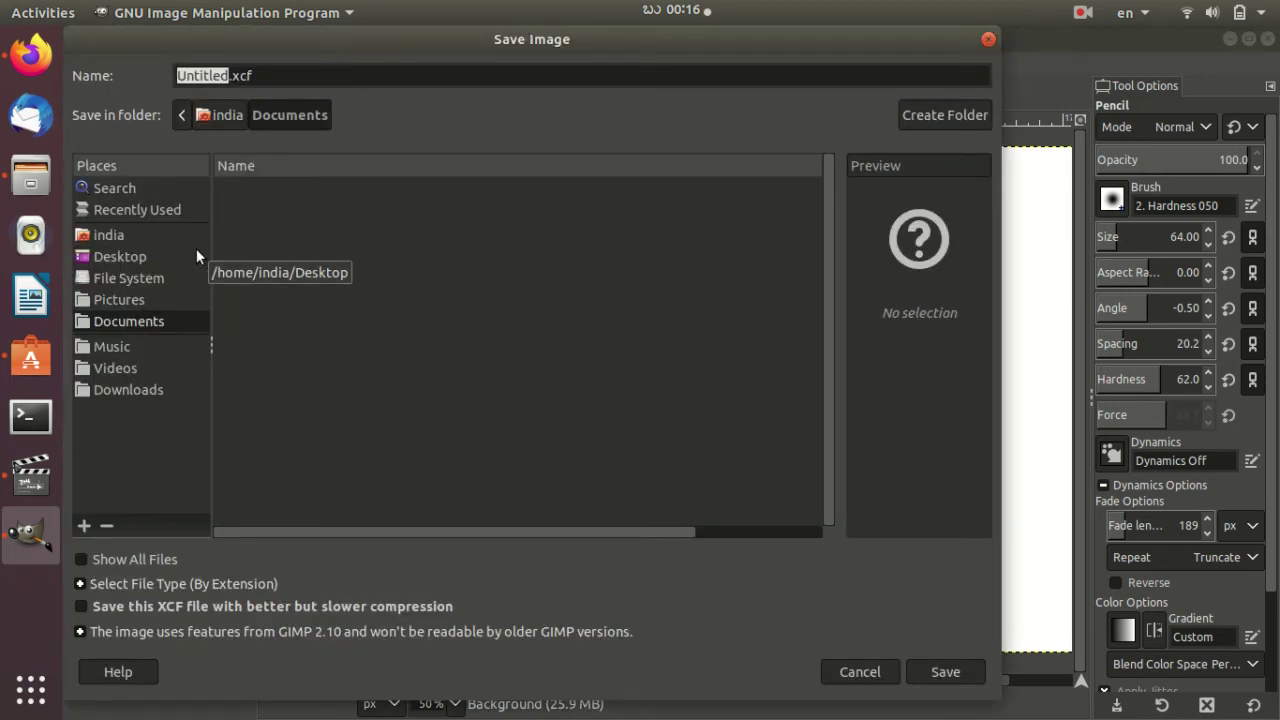
{"action": "key", "text": "BackSpace"}
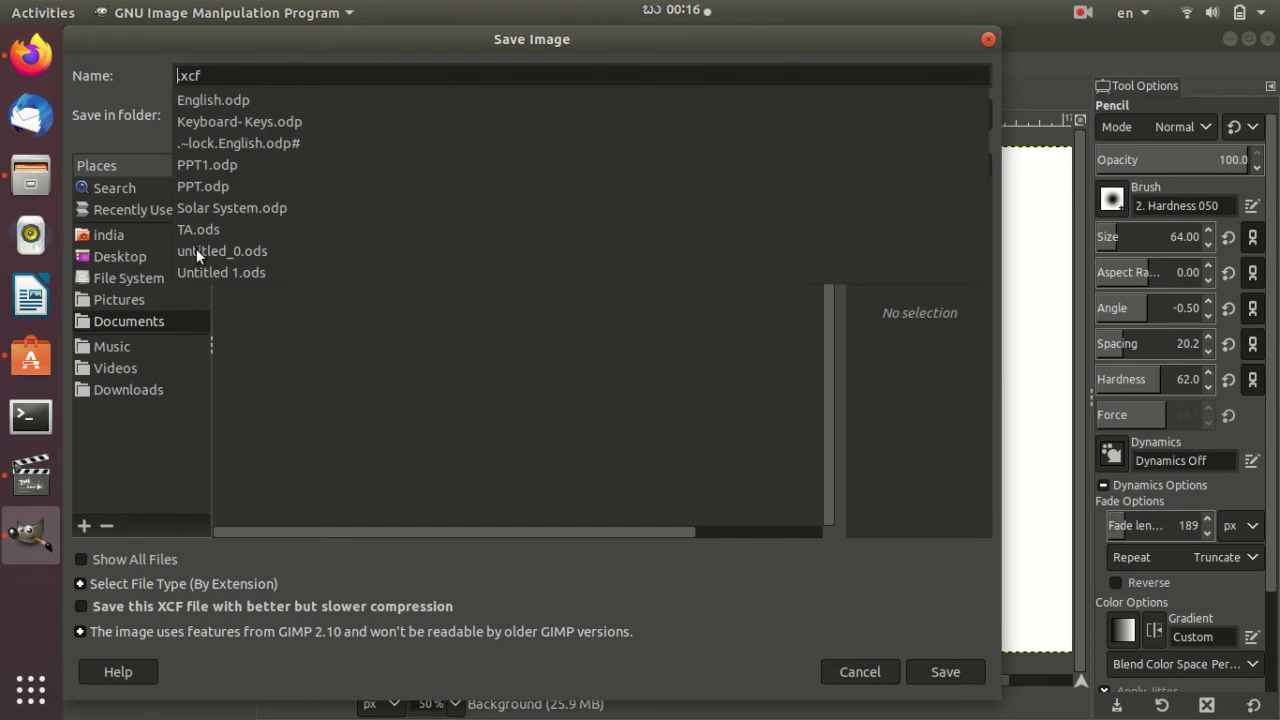
{"action": "type", "text": "G"}
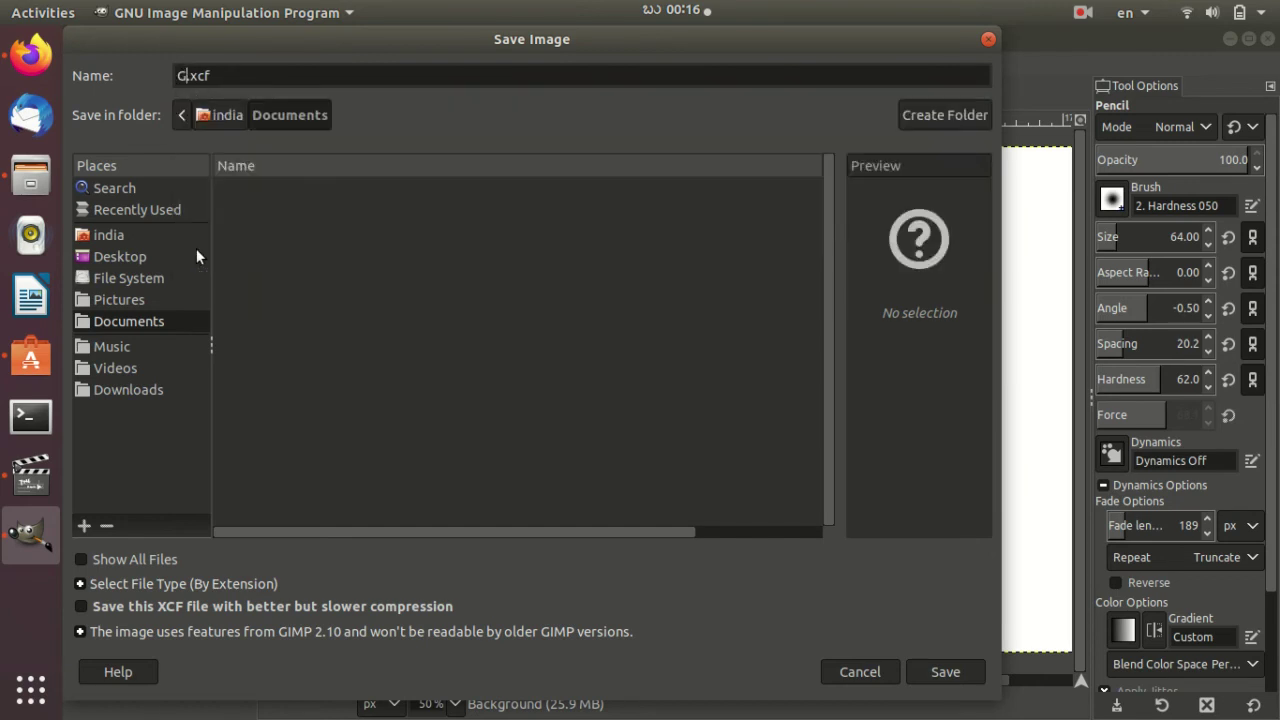
{"action": "type", "text": "imp"}
{"action": "left_click", "coordinate": [939, 671]}
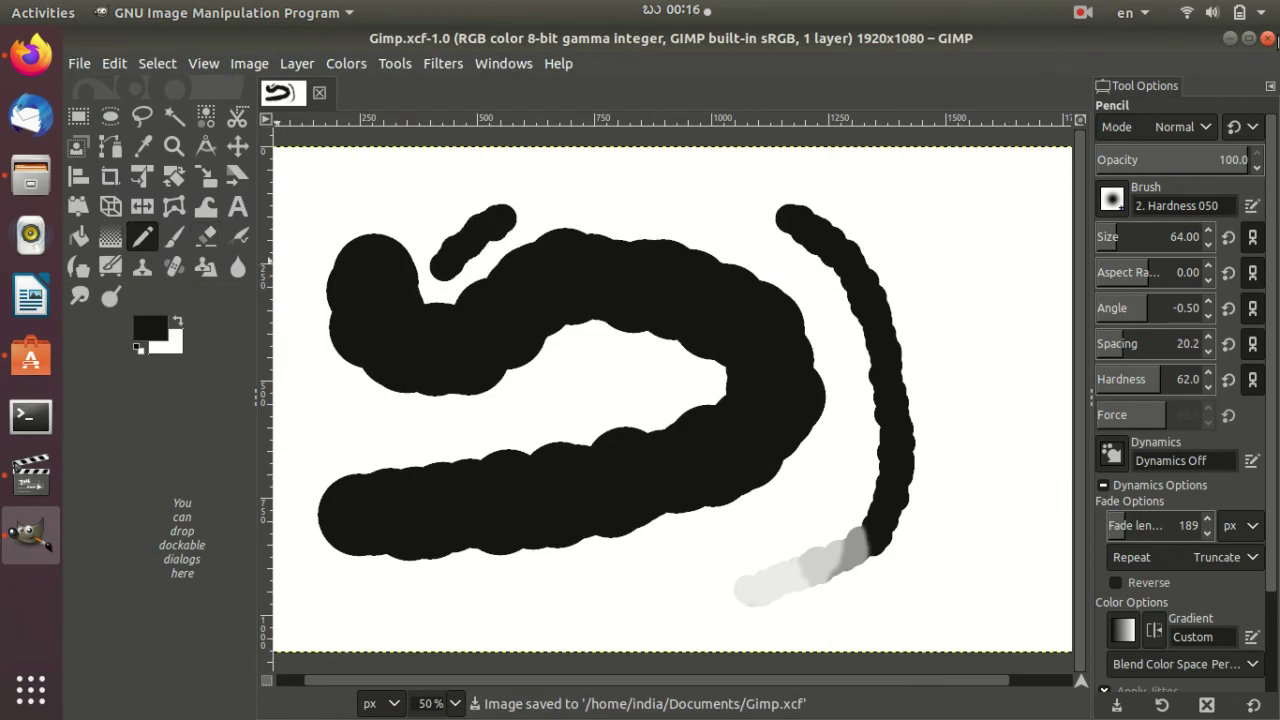
{"action": "left_click", "coordinate": [1267, 38]}
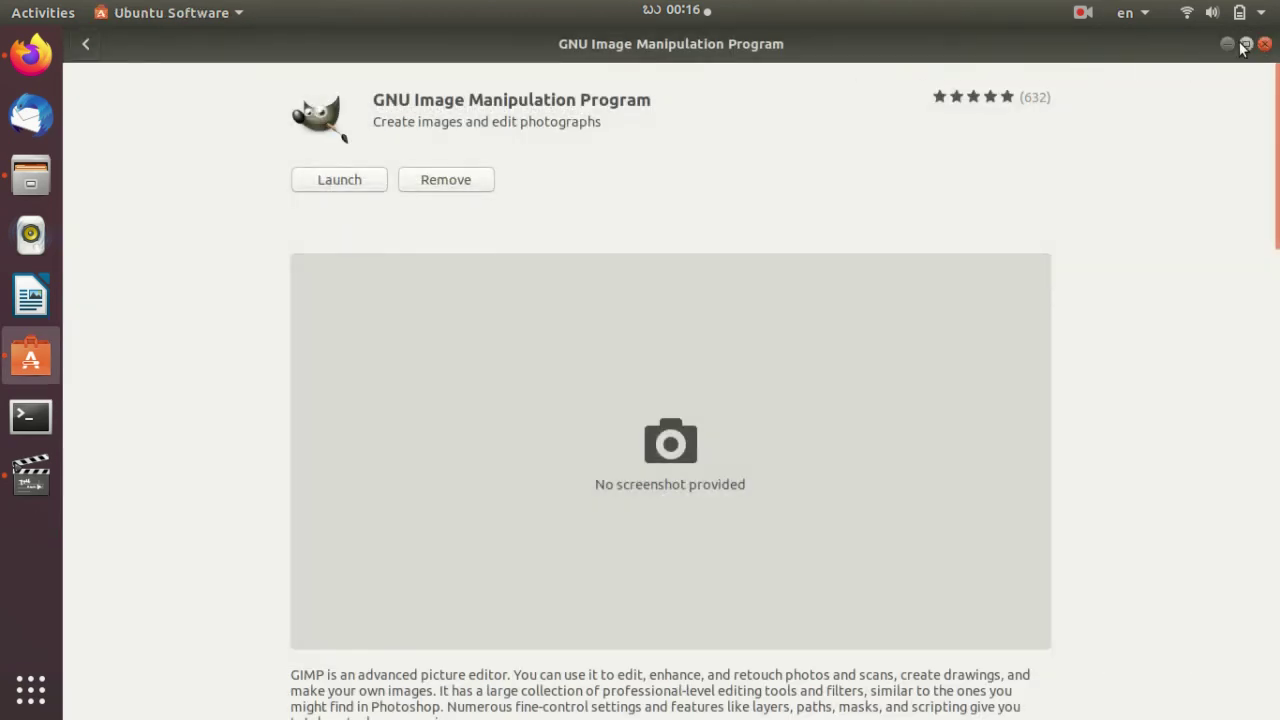
- Reopen Gimp.xcf (77.6 kB) from the Documents folder in GIMP, then minimise Files
{"action": "left_click", "coordinate": [12, 708]}
{"action": "left_click", "coordinate": [12, 708]}
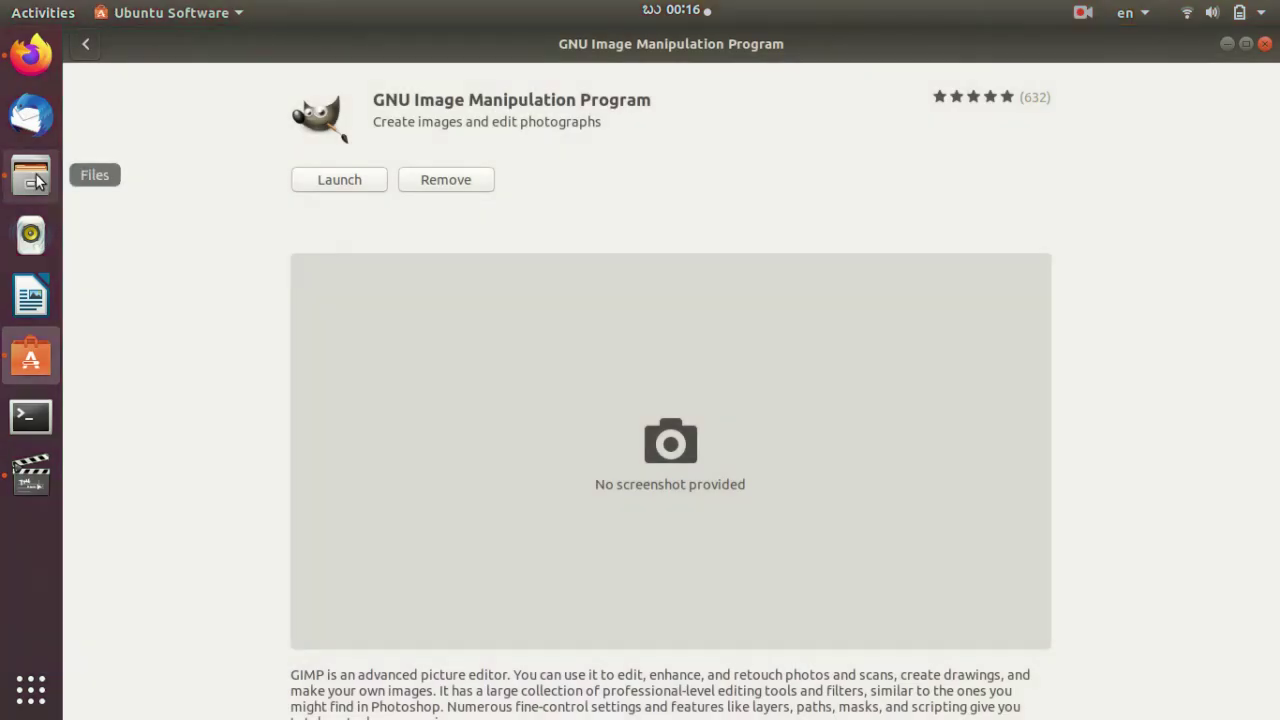
{"action": "left_click", "coordinate": [31, 178]}
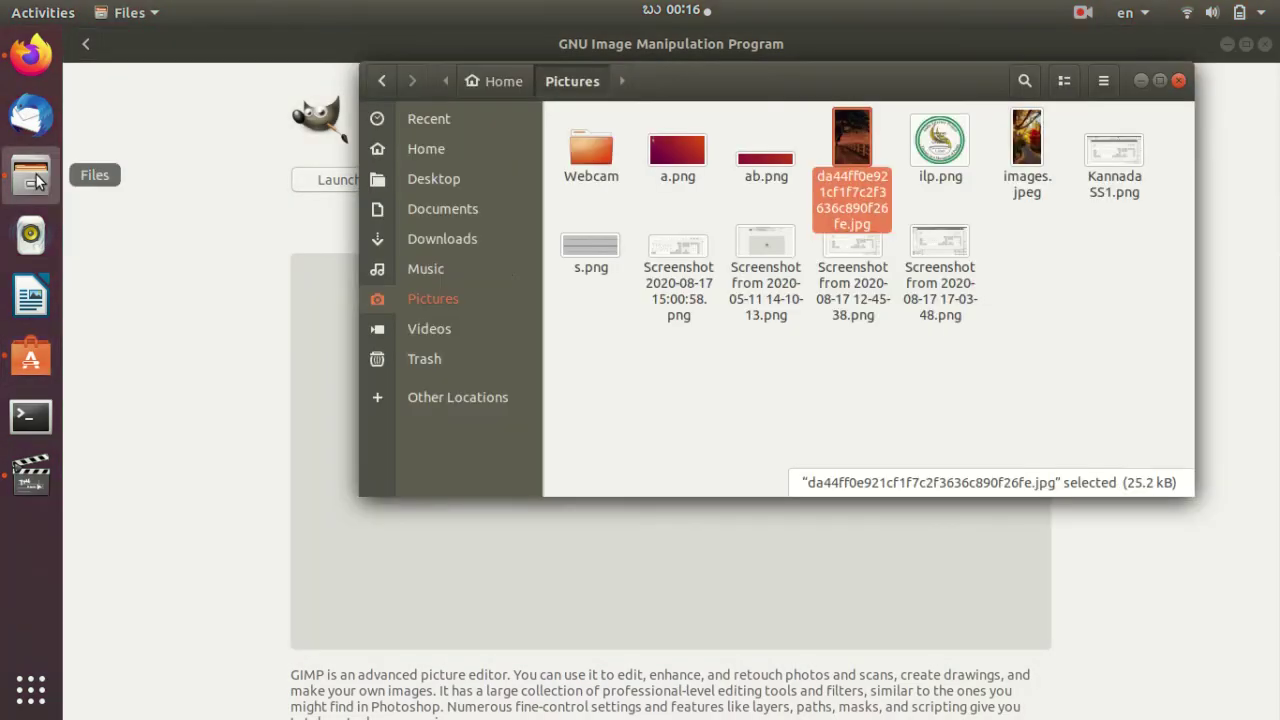
{"action": "left_click", "coordinate": [429, 216]}
{"action": "double_click", "coordinate": [675, 145]}
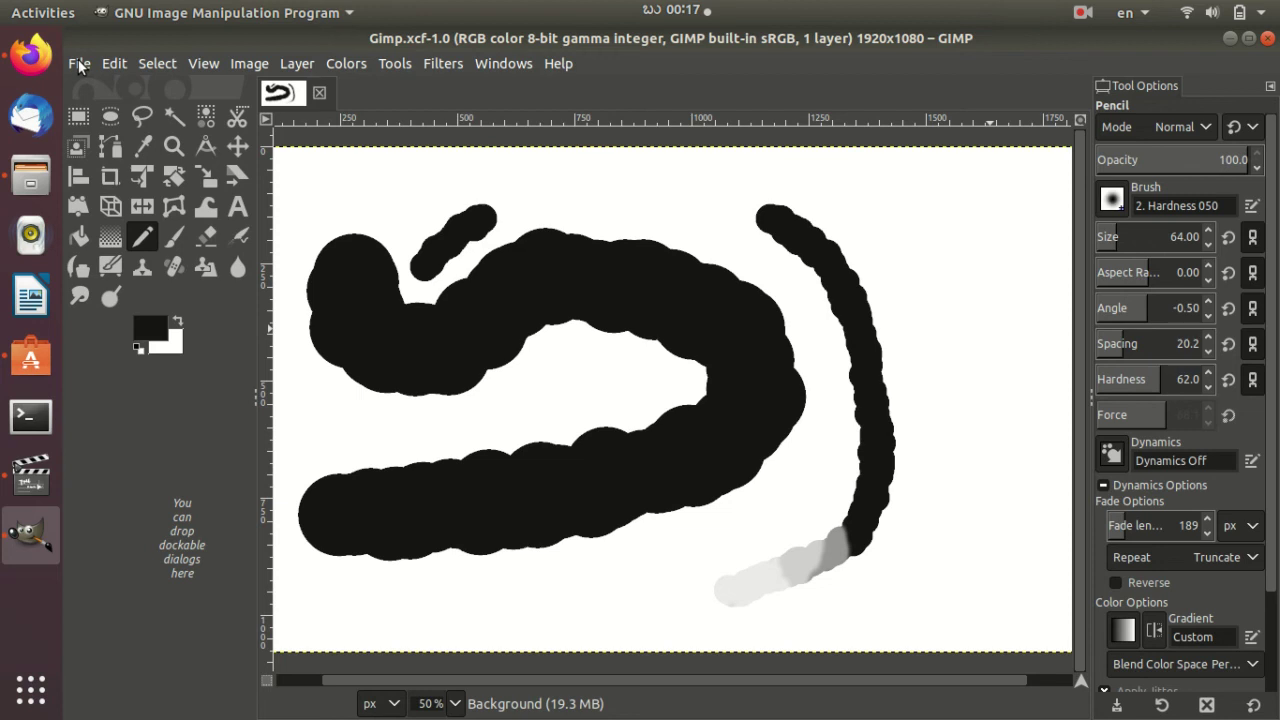
{"action": "left_click", "coordinate": [30, 176]}
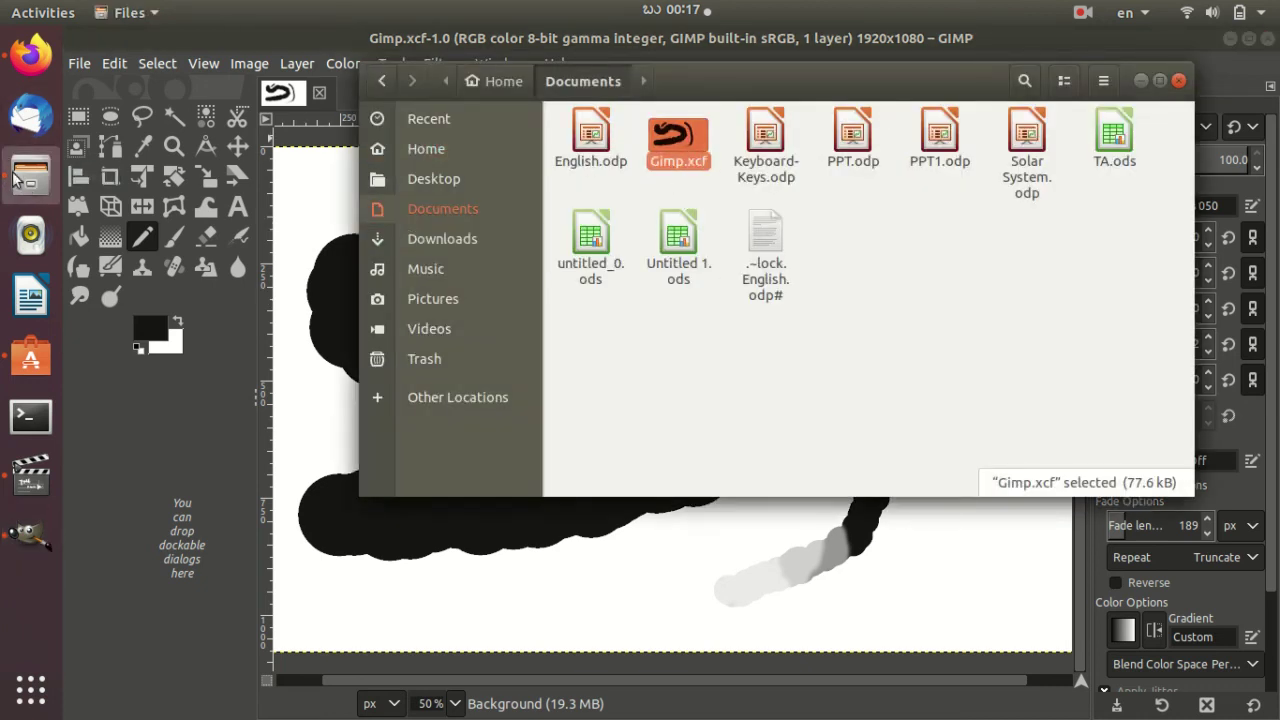
{"action": "left_click", "coordinate": [1141, 80]}
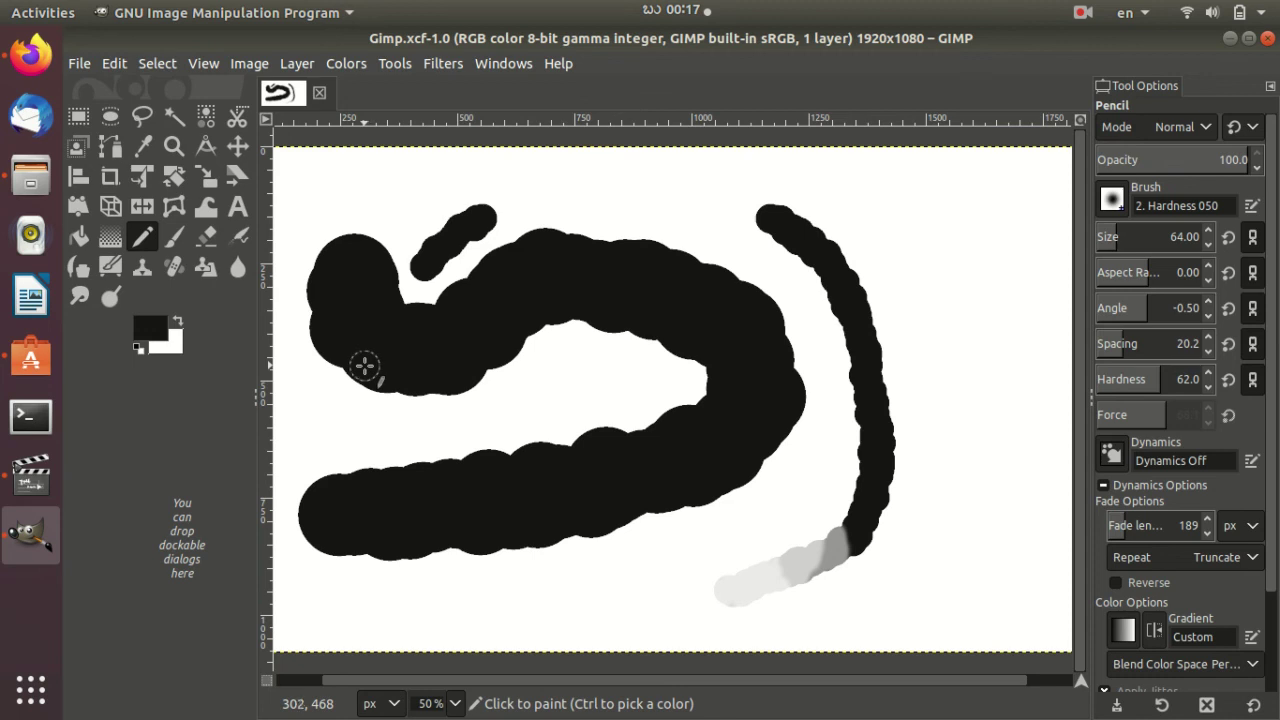
- Export the drawing as Gimp.png into Documents, accepting the default PNG options
{"action": "left_click", "coordinate": [79, 66]}
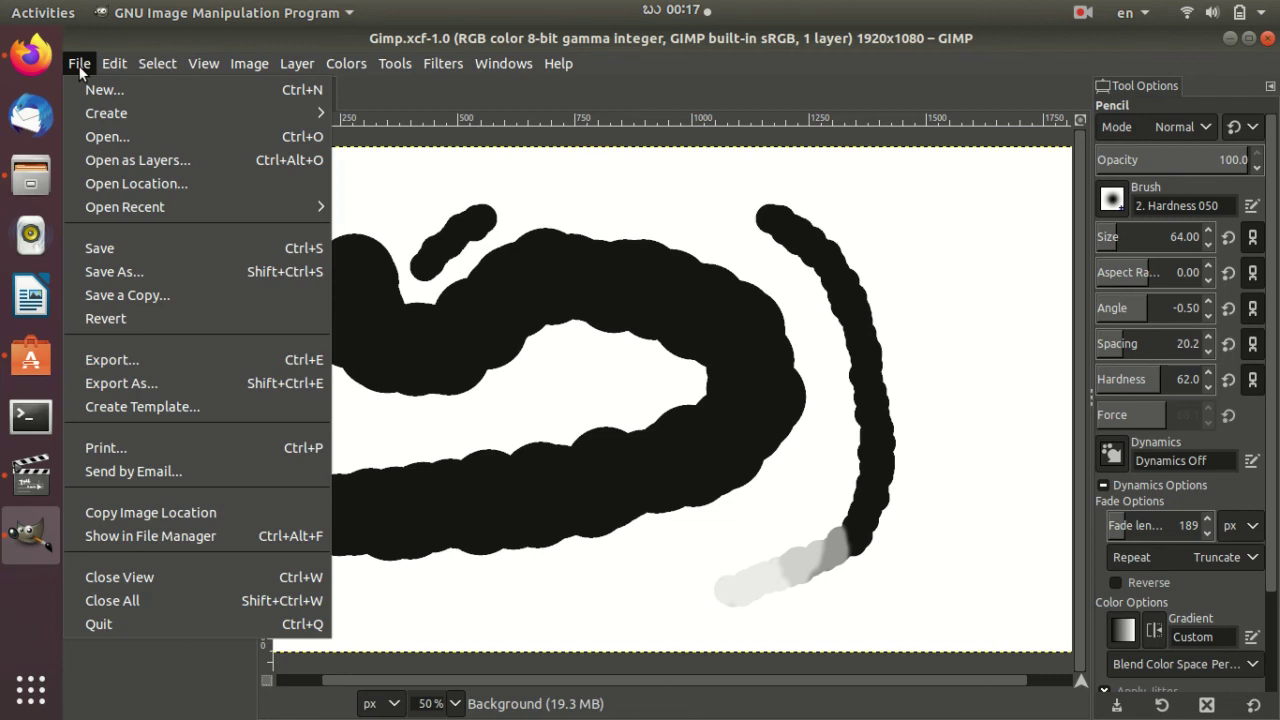
{"action": "left_click", "coordinate": [173, 359]}
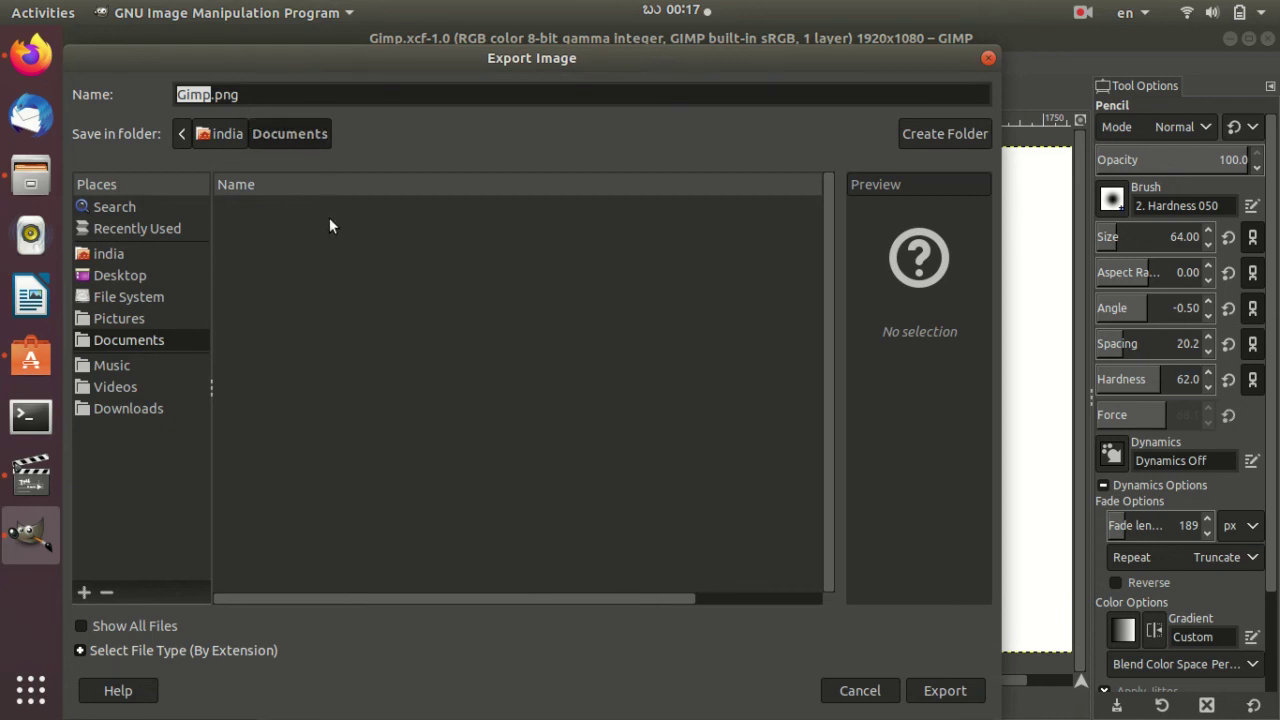
{"action": "left_click", "coordinate": [264, 91]}
{"action": "left_click", "coordinate": [965, 700]}
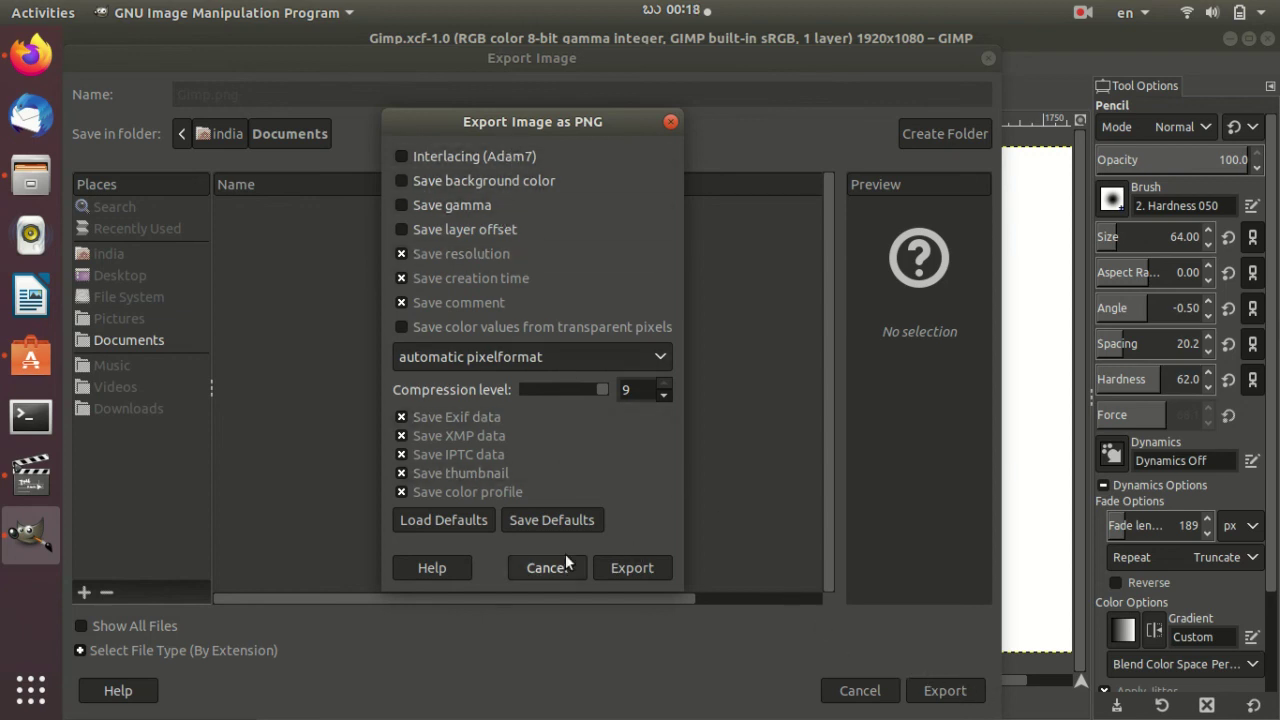
{"action": "left_click", "coordinate": [644, 570]}
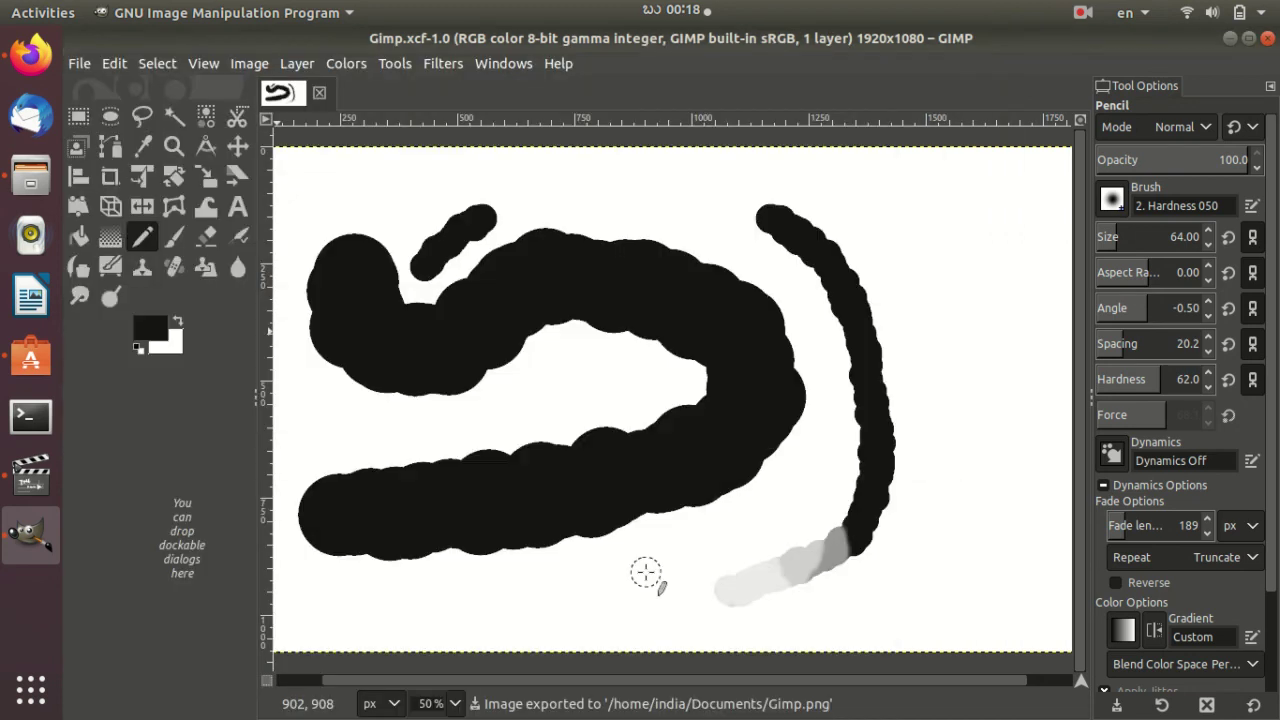
{"action": "left_click", "coordinate": [31, 180]}
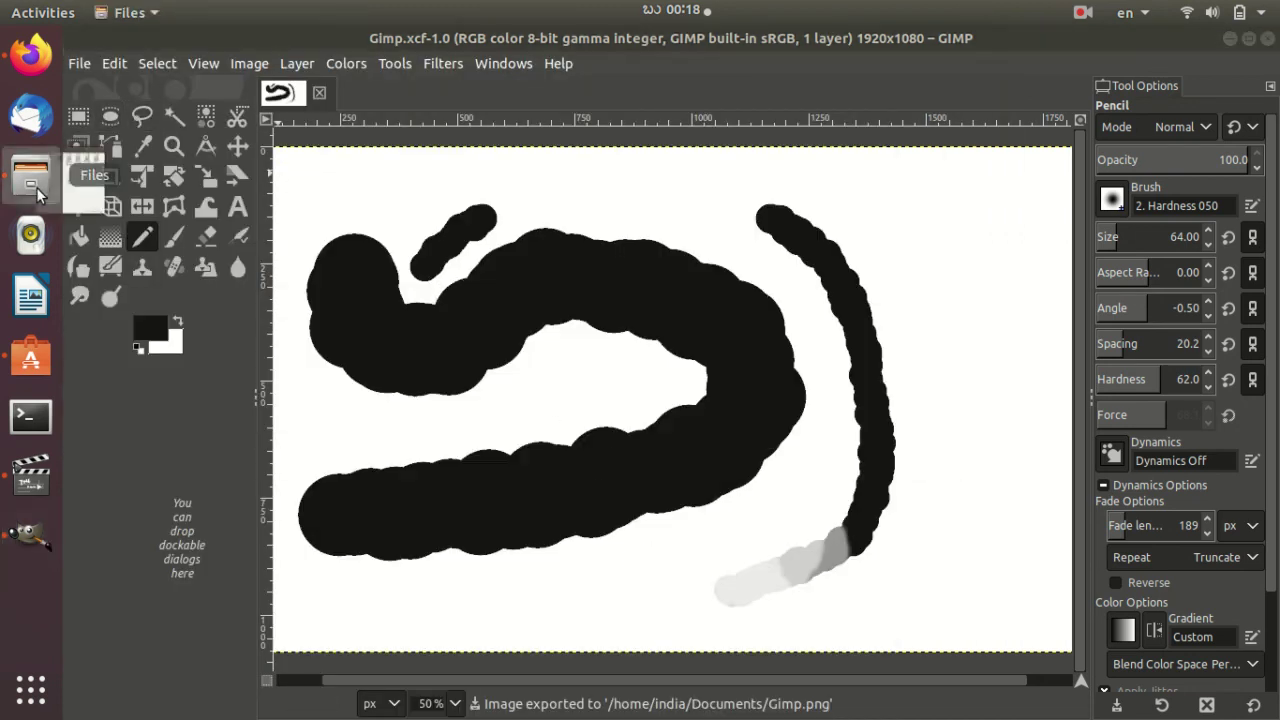
{"action": "left_click", "coordinate": [690, 162]}
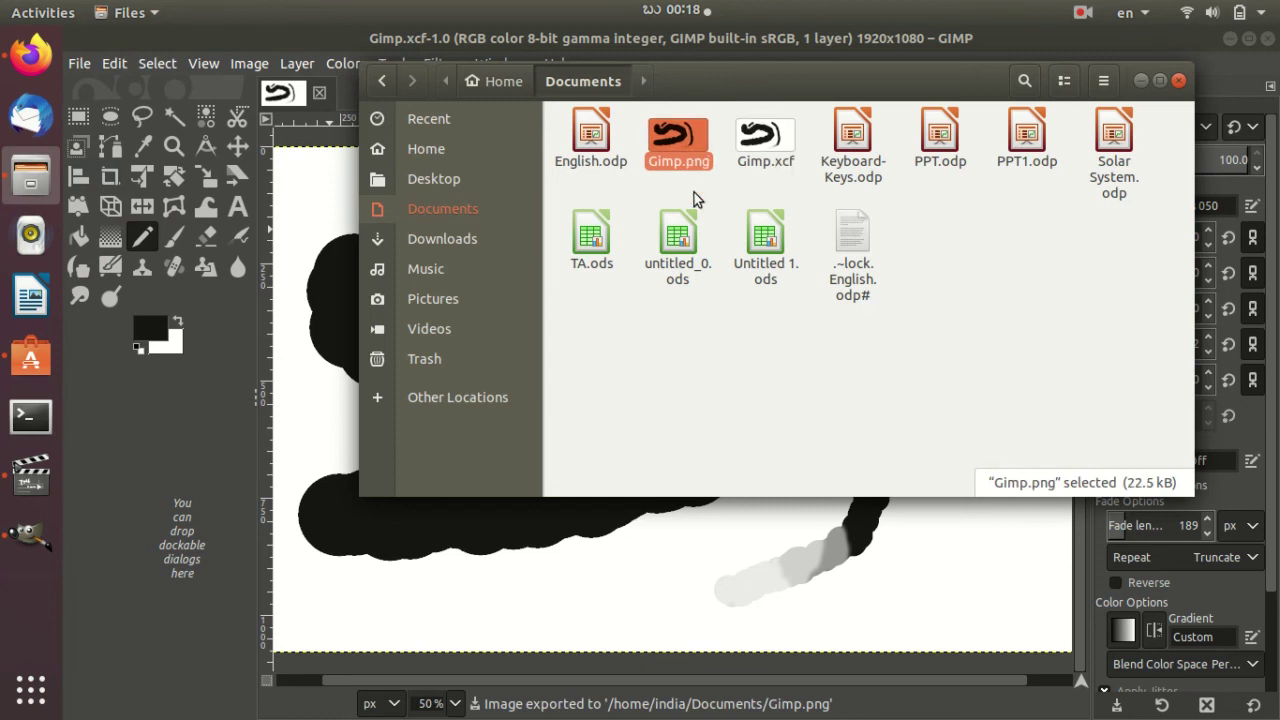
{"action": "left_click", "coordinate": [767, 147]}
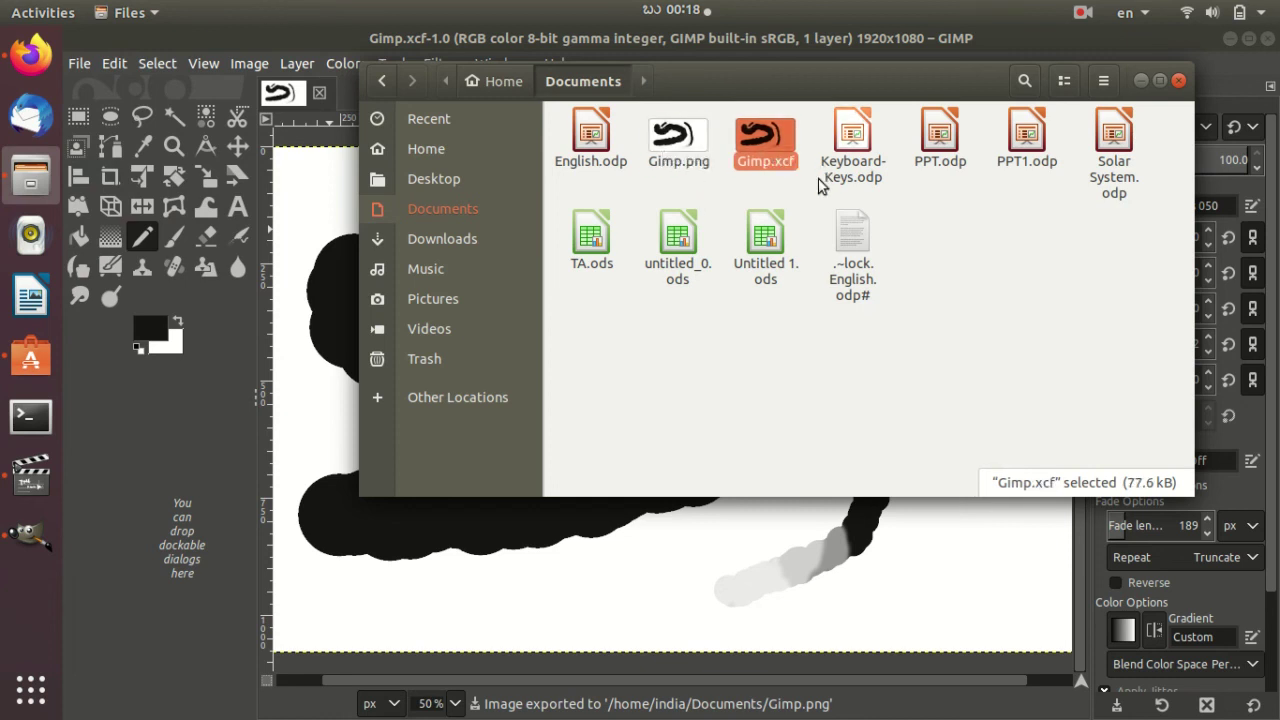
{"action": "left_click", "coordinate": [679, 142]}
{"action": "double_click", "coordinate": [679, 143]}
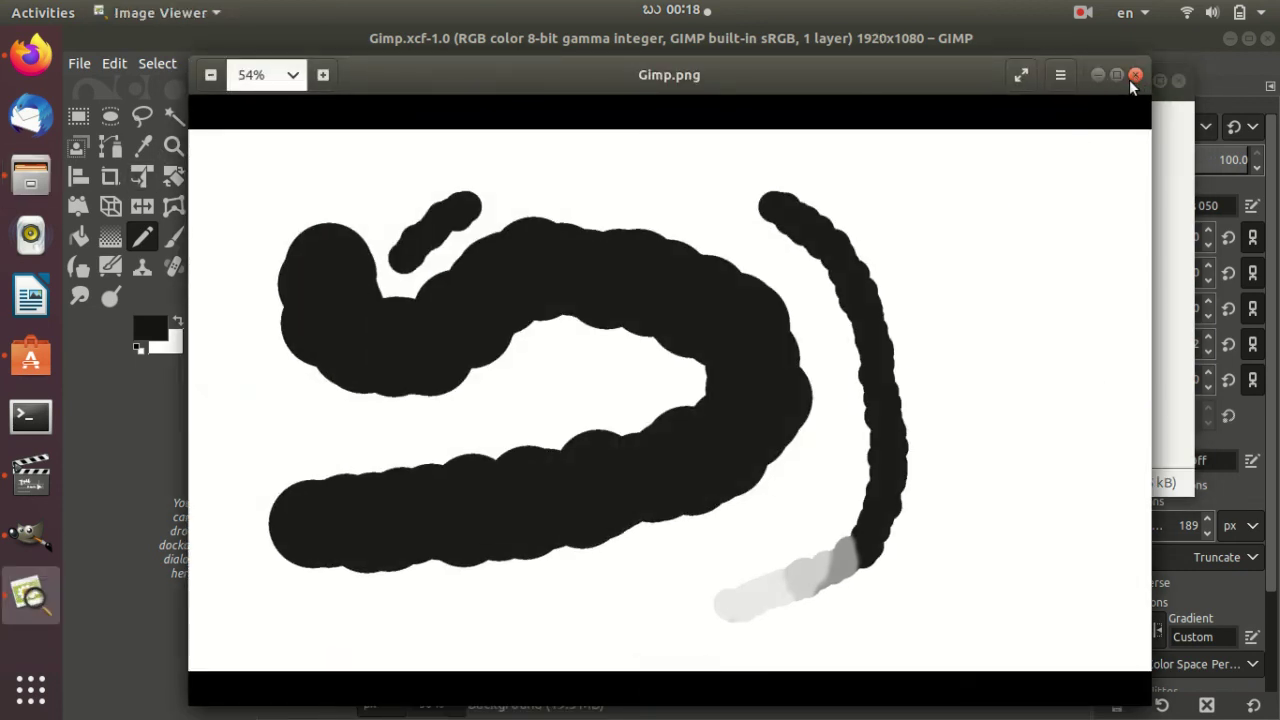
{"action": "left_click", "coordinate": [1134, 76]}
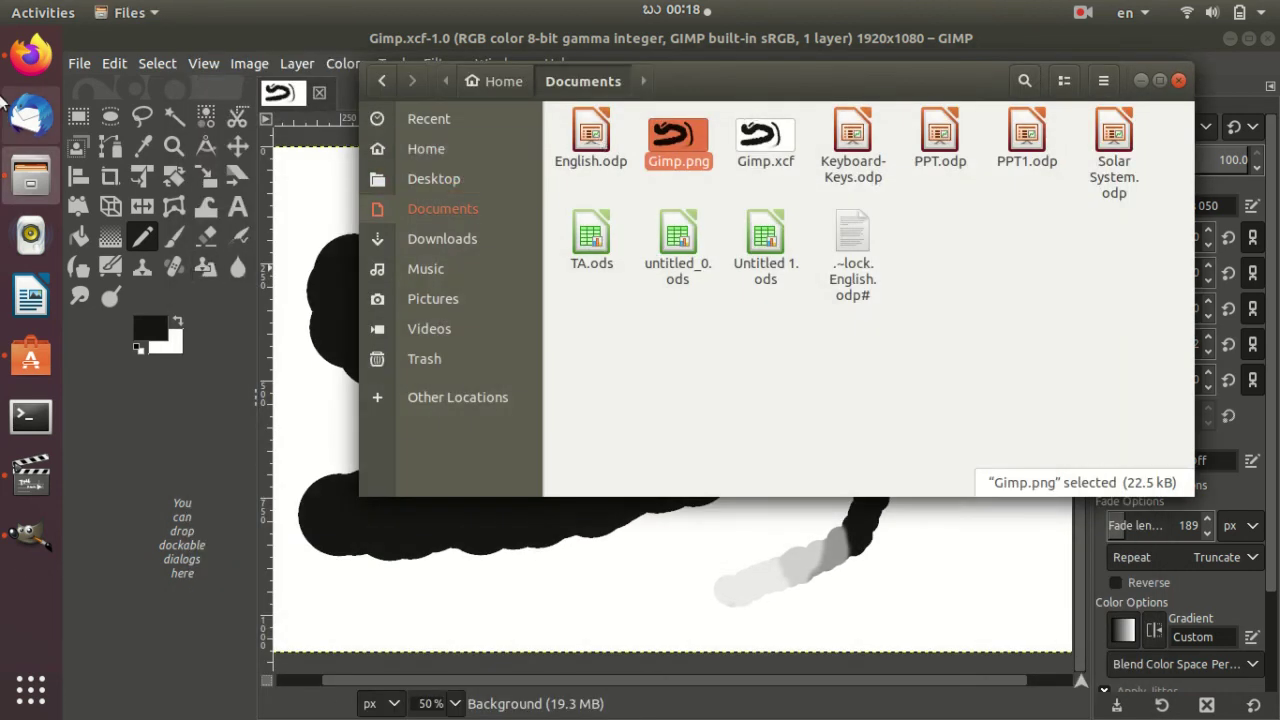
{"action": "left_click", "coordinate": [48, 184]}
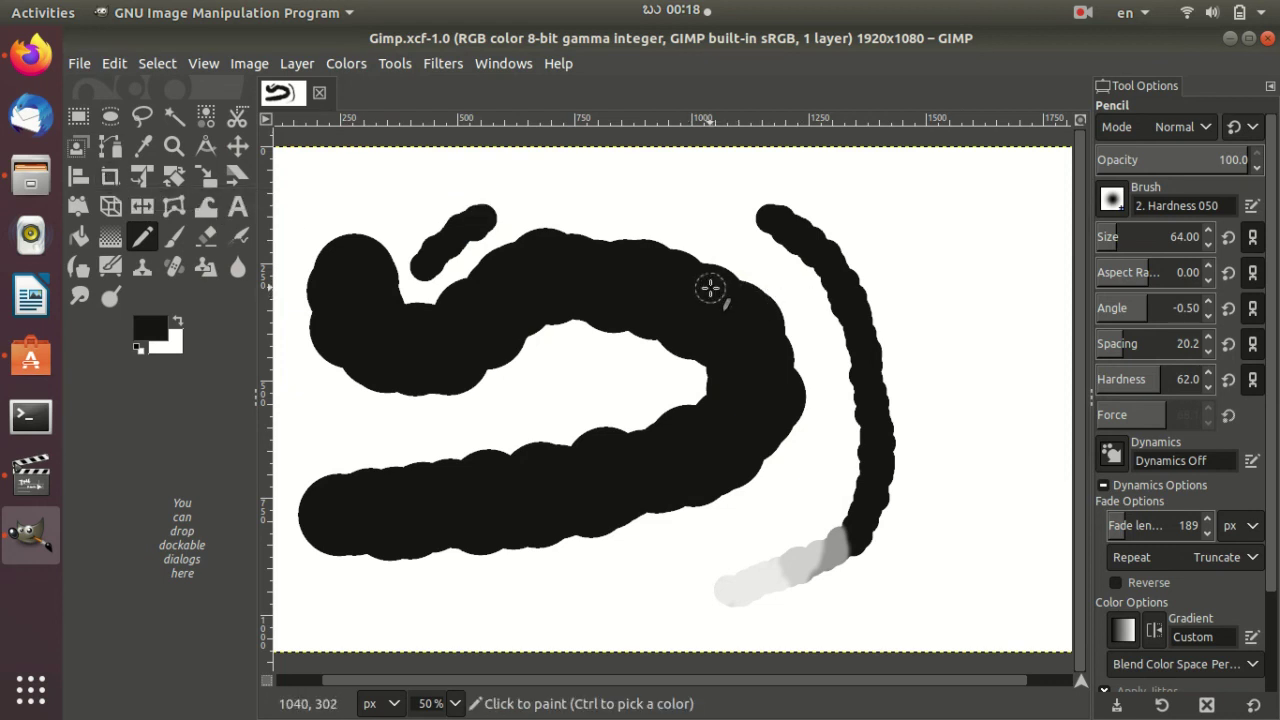
{"action": "left_click", "coordinate": [180, 244]}
{"action": "left_click", "coordinate": [178, 156]}
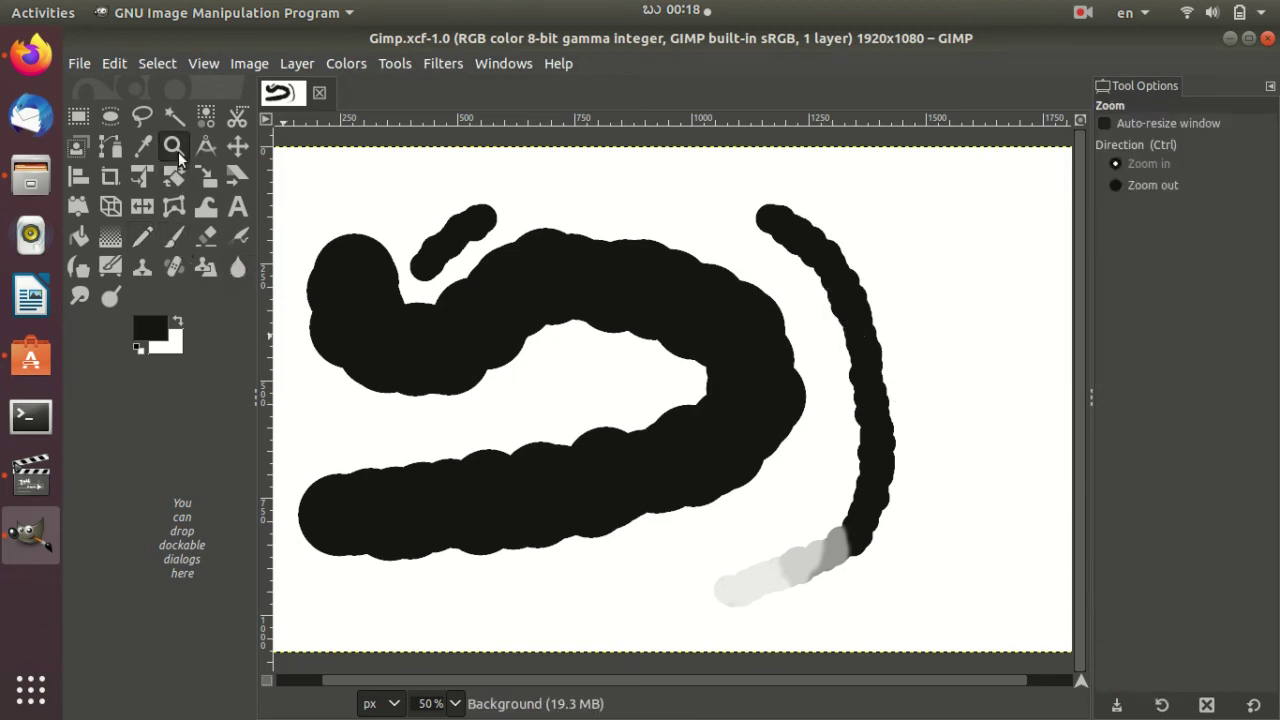
{"action": "left_click", "coordinate": [207, 236]}
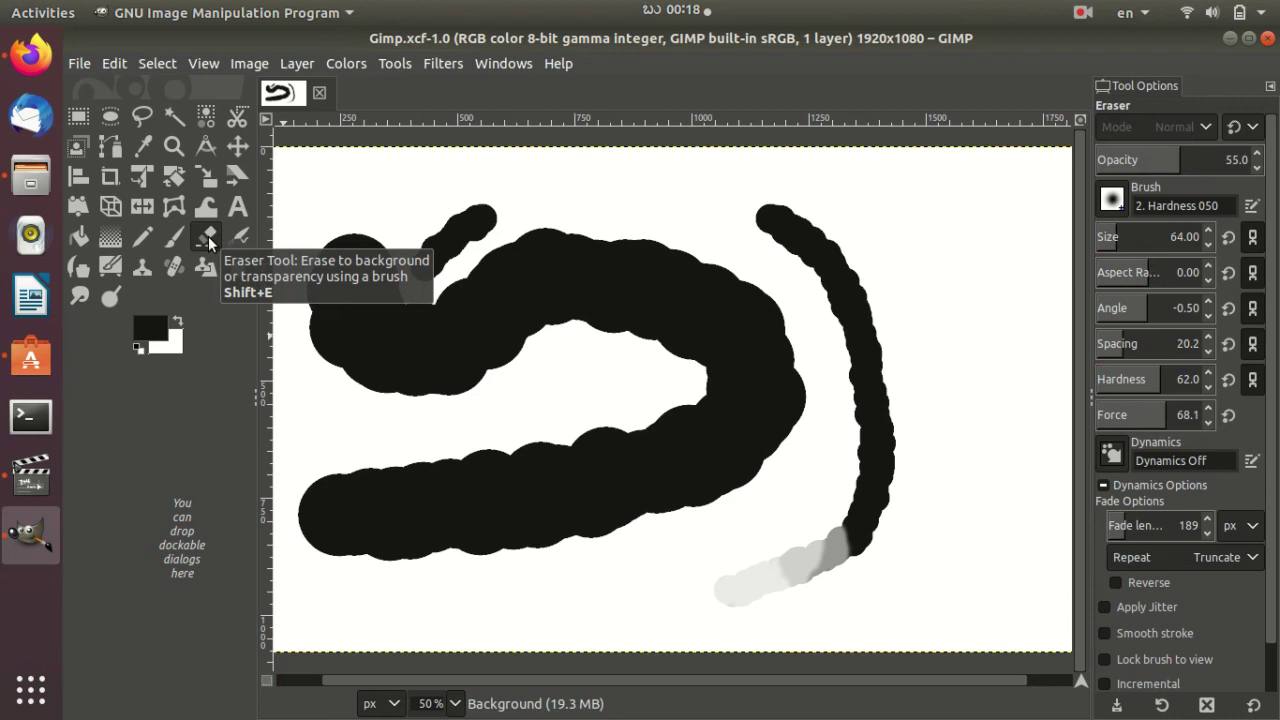
{"action": "left_click", "coordinate": [142, 238]}
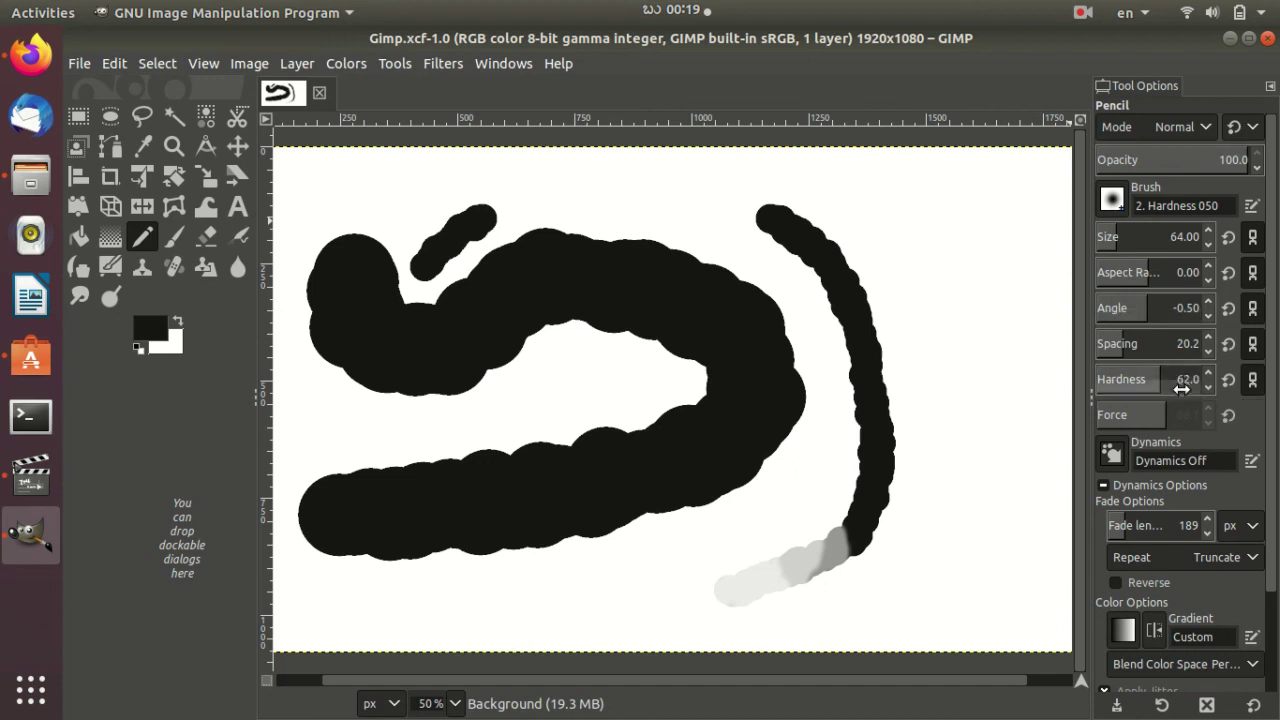
- Paint a thin Paintbrush stroke slanting downward on the canvas's right side
{"action": "left_click", "coordinate": [175, 237]}
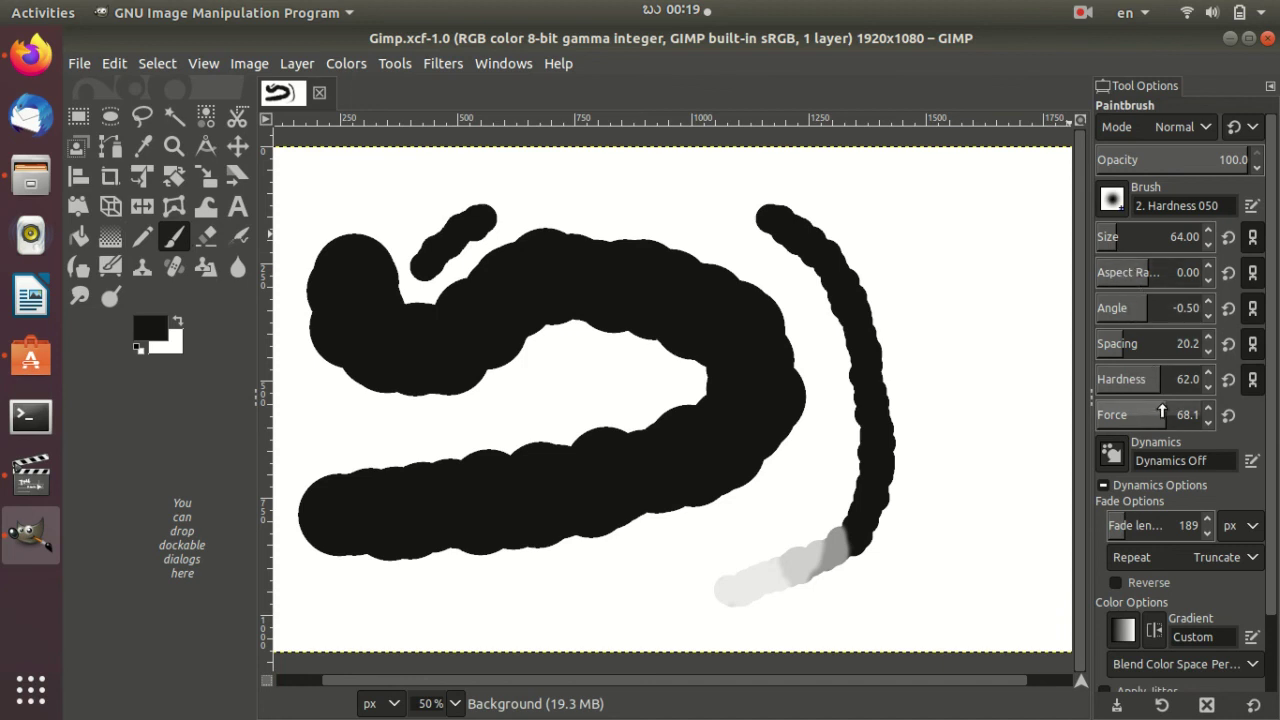
{"action": "left_click_drag", "start_coordinate": [926, 270], "coordinate": [980, 462]}
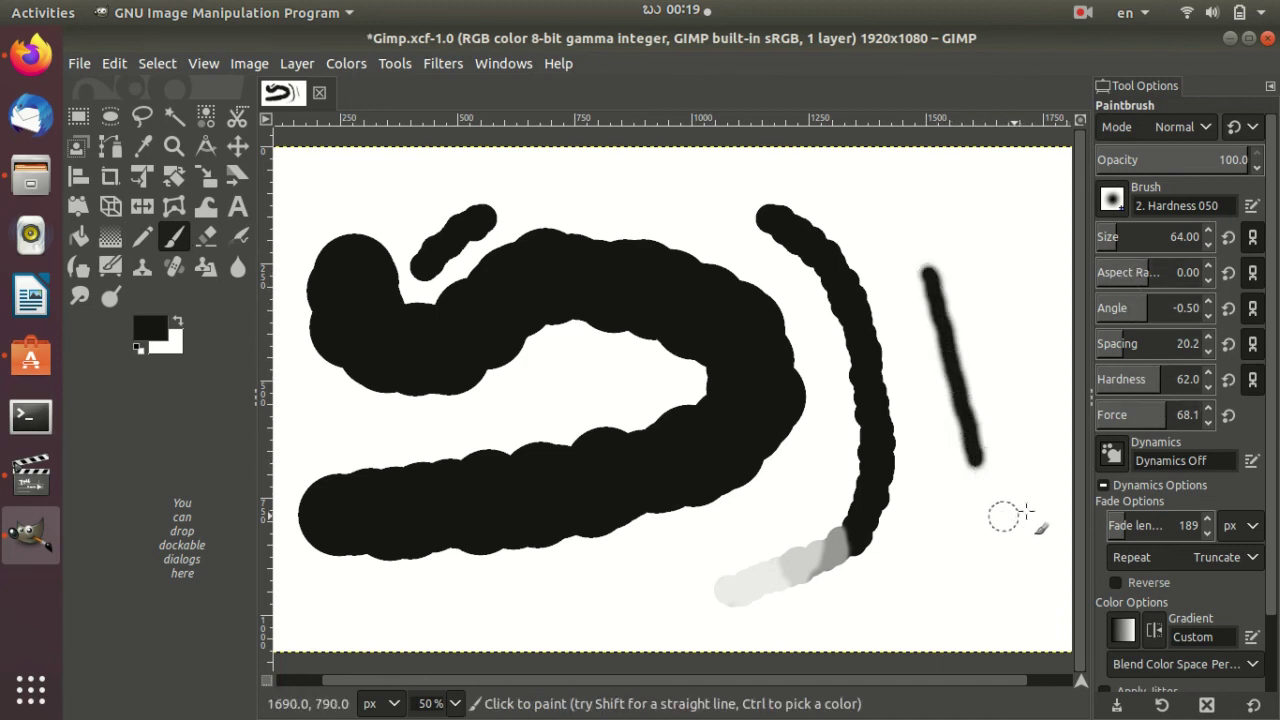